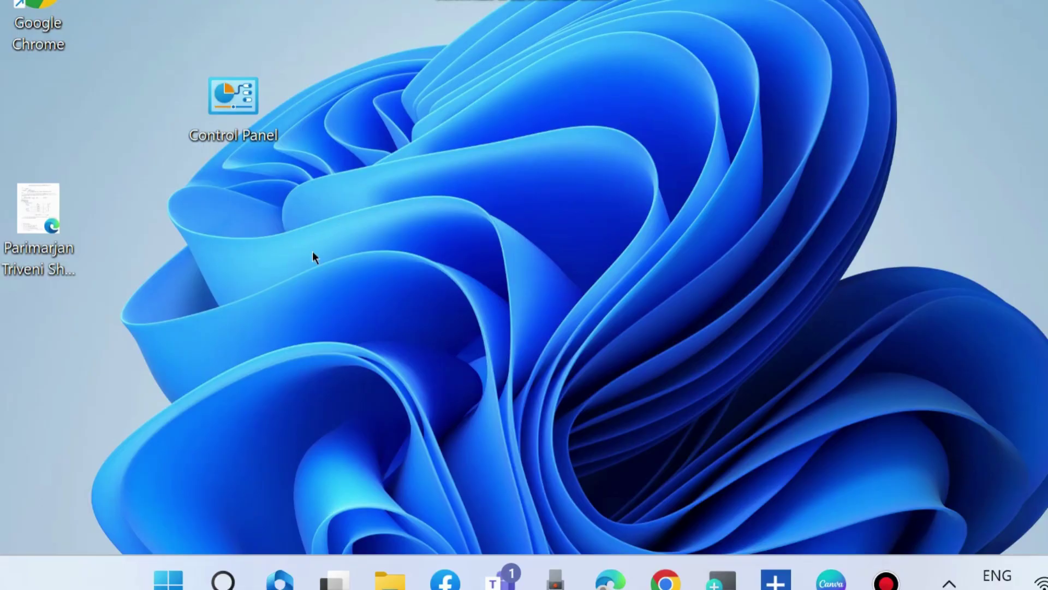
Step: Open the Run dialog, clear its old entry, centre it, and enter services.msc
{"action": "right_click", "coordinate": [169, 579]}
{"action": "left_click", "coordinate": [123, 467]}
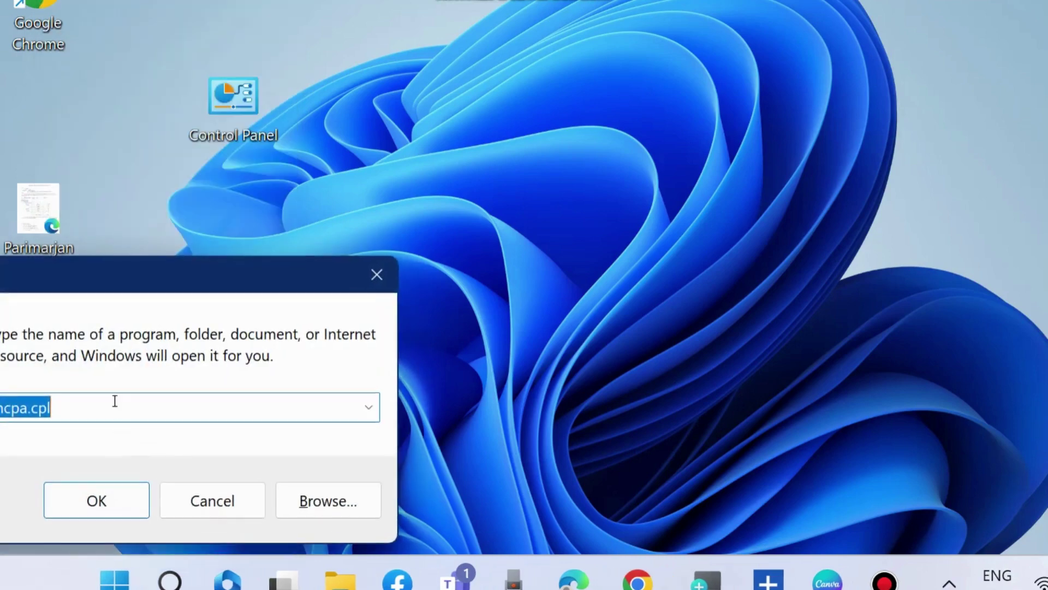
{"action": "key", "text": "BackSpace"}
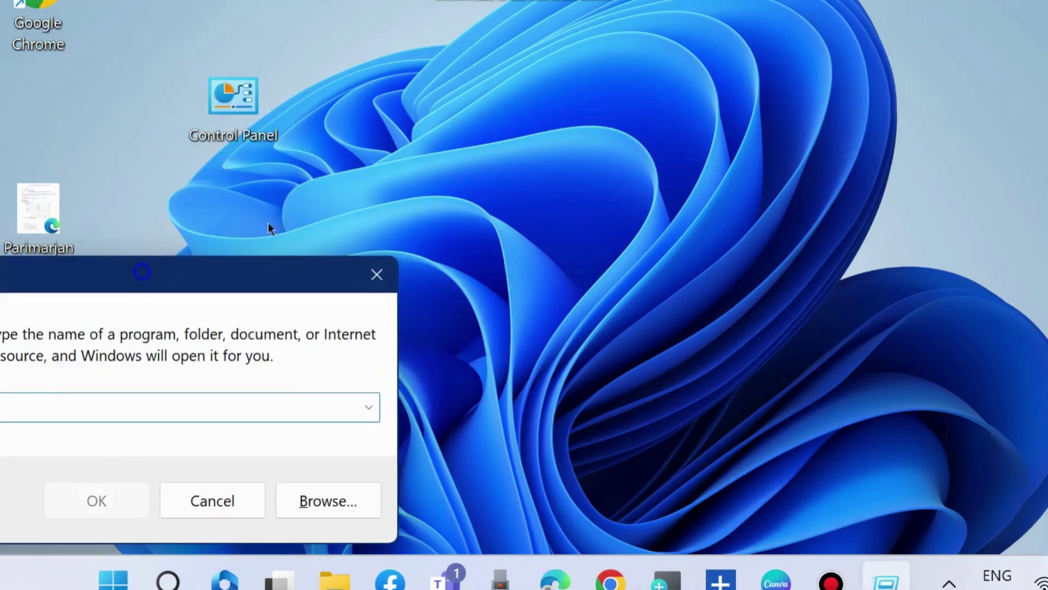
{"action": "left_click_drag", "start_coordinate": [268, 227], "coordinate": [475, 127]}
{"action": "type", "text": "services."}
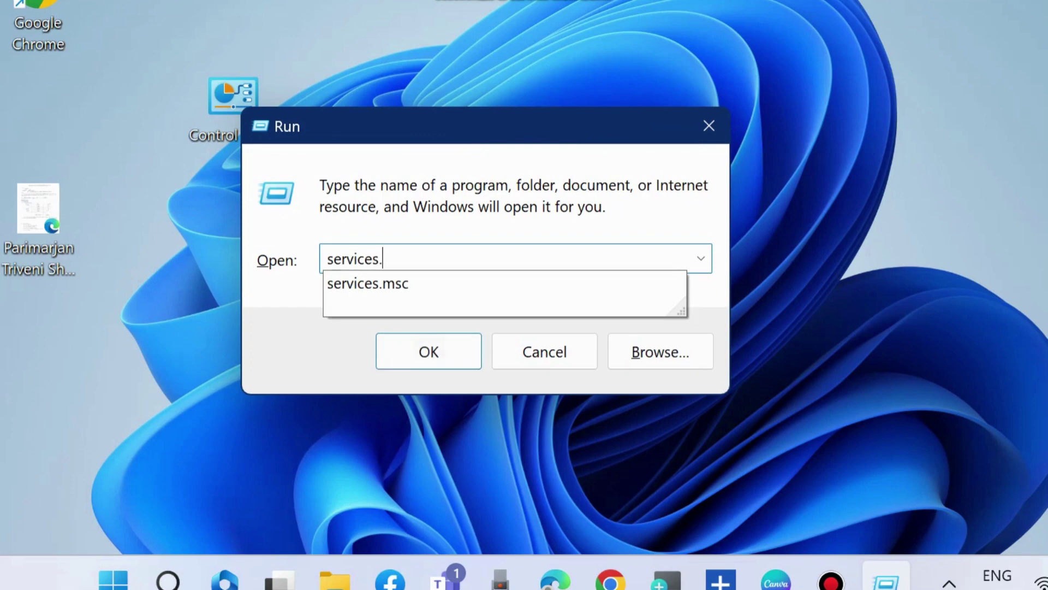
{"action": "type", "text": "msc"}
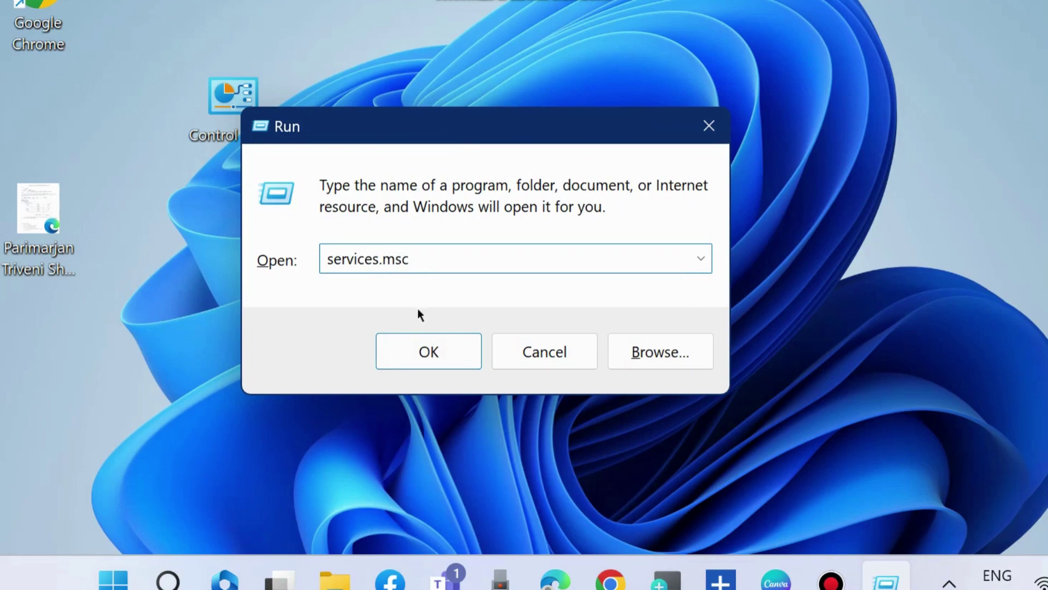
Step: Launch the Services console and start the Windows Update service so it shows Running
{"action": "left_click", "coordinate": [430, 358]}
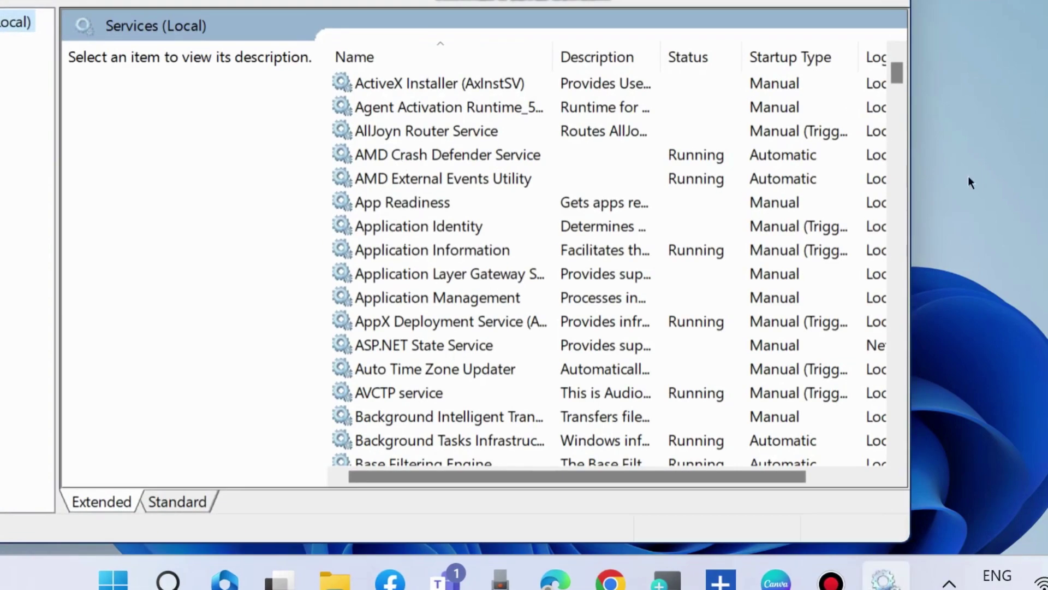
{"action": "left_click_drag", "start_coordinate": [896, 70], "coordinate": [890, 431]}
{"action": "scroll", "coordinate": [412, 321], "scroll_direction": "up", "scroll_amount": 2}
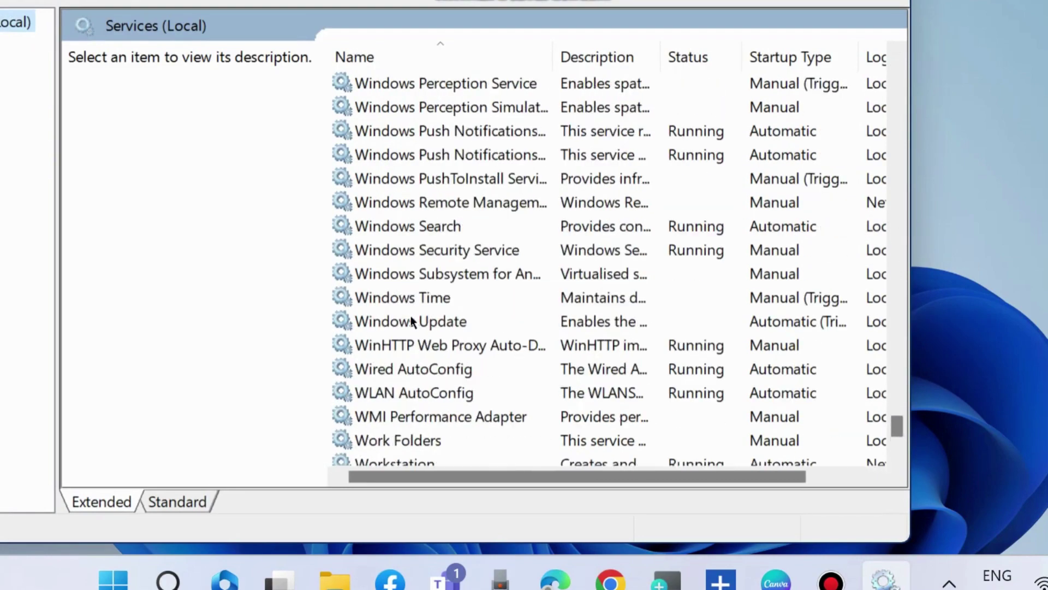
{"action": "scroll", "coordinate": [413, 321], "scroll_direction": "down", "scroll_amount": 2}
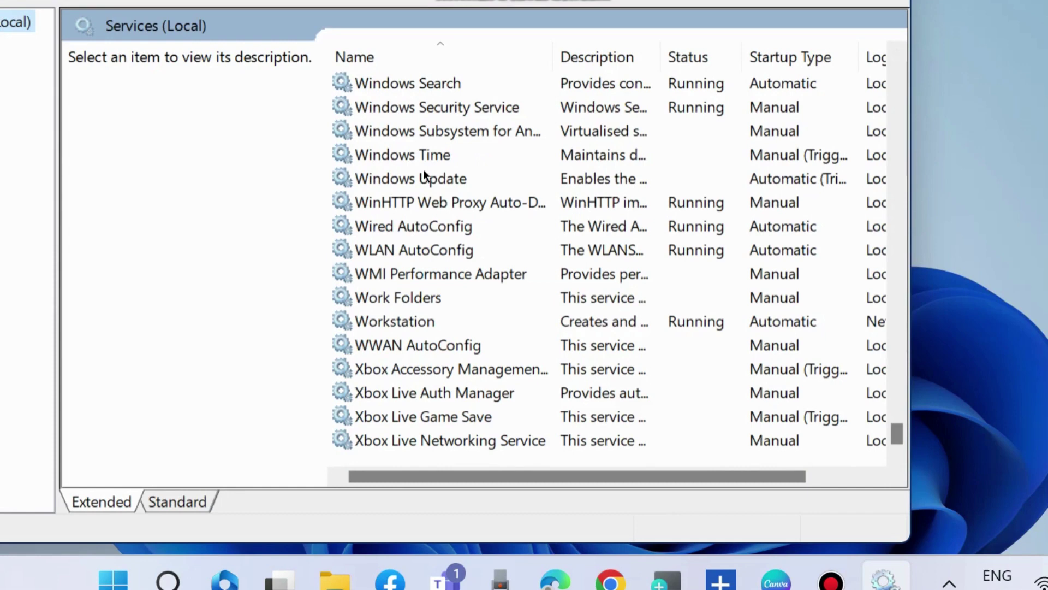
{"action": "left_click", "coordinate": [413, 179]}
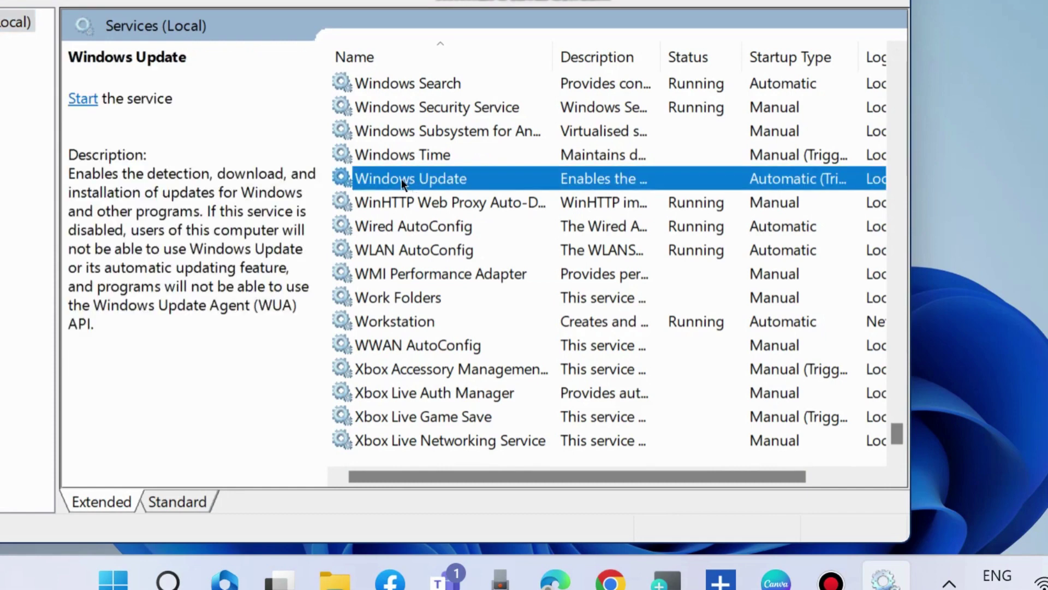
{"action": "right_click", "coordinate": [401, 180]}
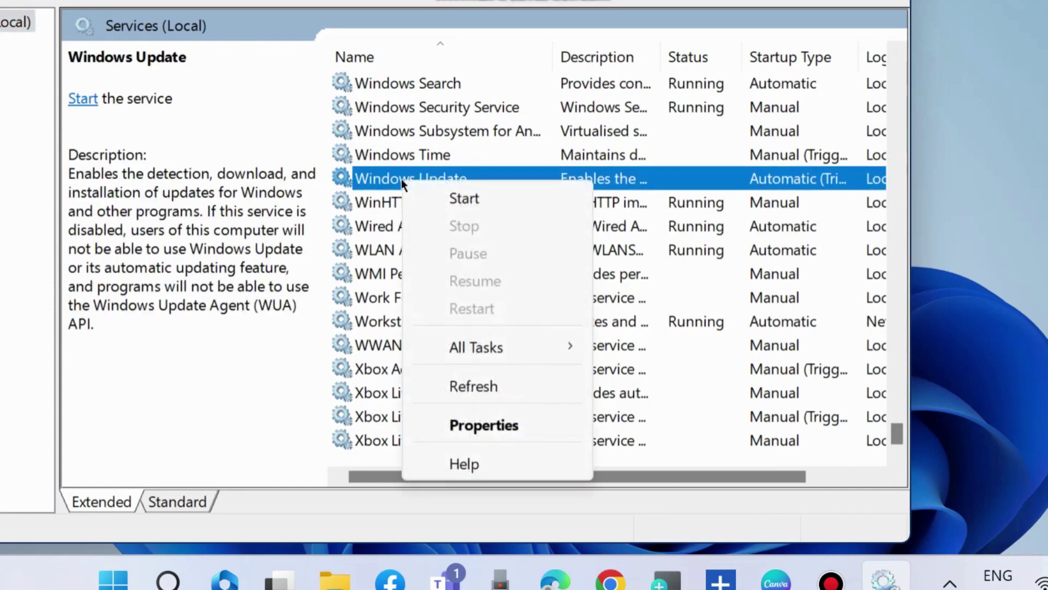
{"action": "left_click", "coordinate": [468, 199]}
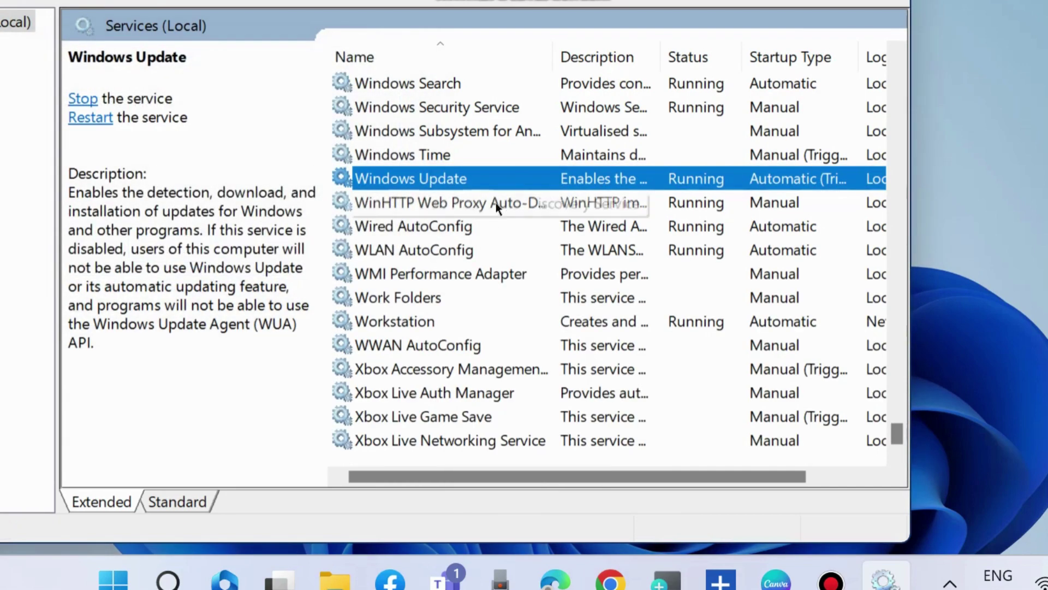
{"action": "right_click", "coordinate": [382, 178]}
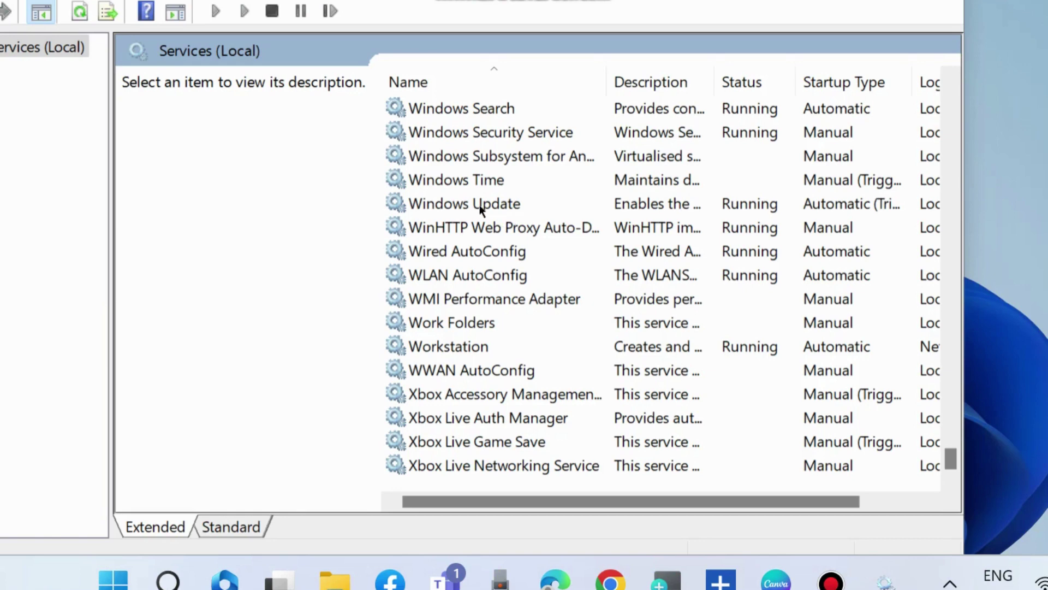
Step: Set Windows Update's startup type to Automatic, apply it, and close the Services console
{"action": "double_click", "coordinate": [480, 206]}
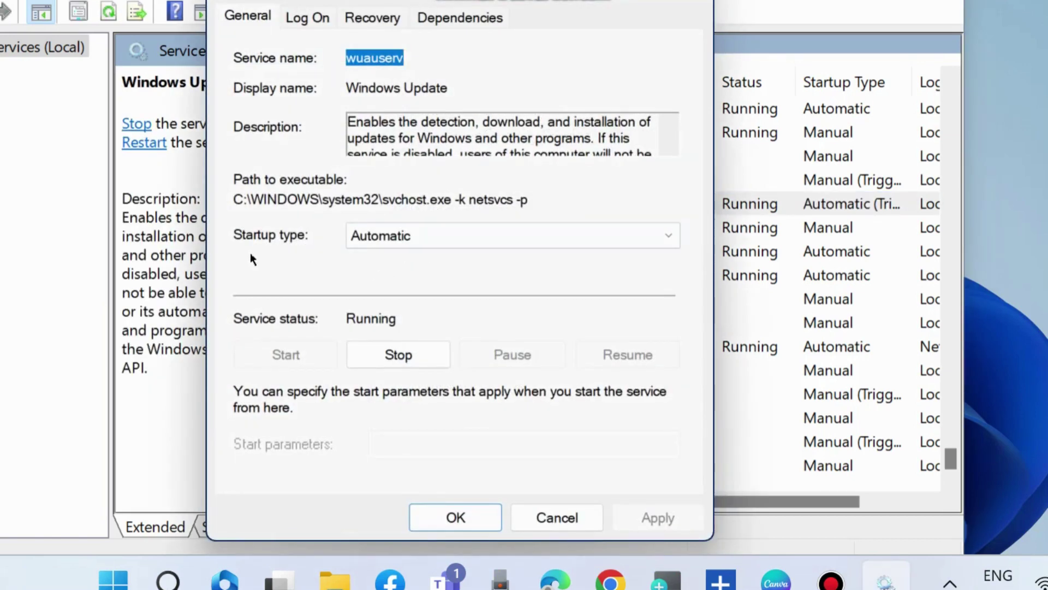
{"action": "left_click", "coordinate": [393, 240]}
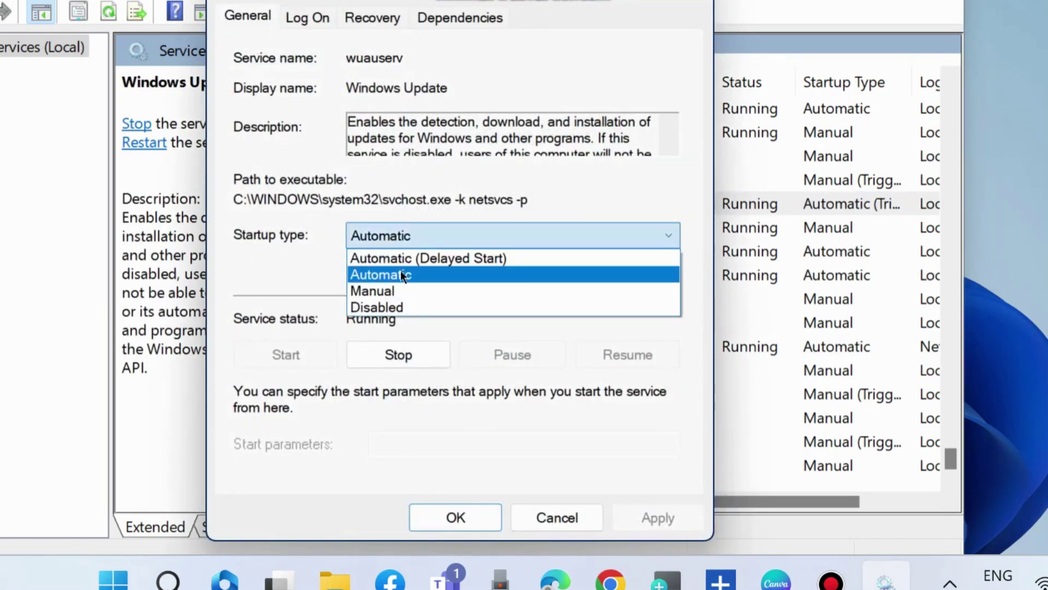
{"action": "left_click", "coordinate": [400, 272]}
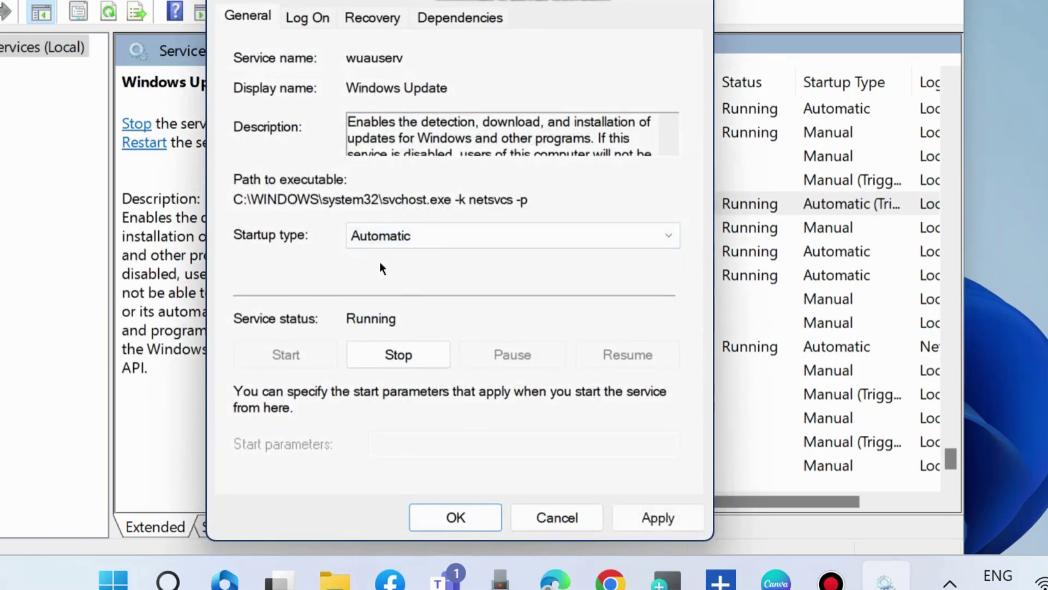
{"action": "left_click", "coordinate": [654, 519]}
{"action": "left_click", "coordinate": [464, 516]}
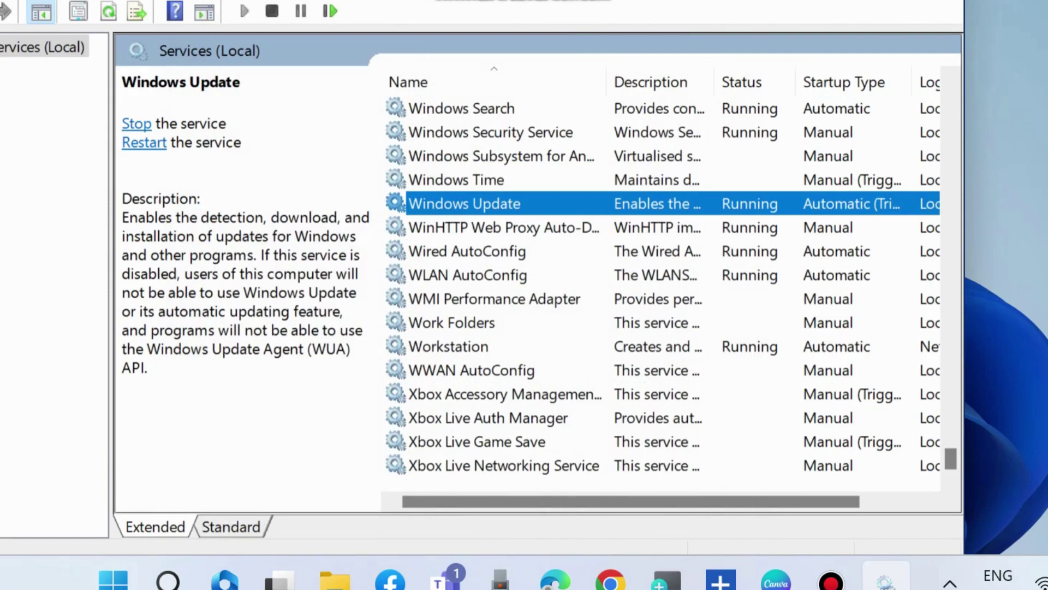
{"action": "key", "text": "alt+F4"}
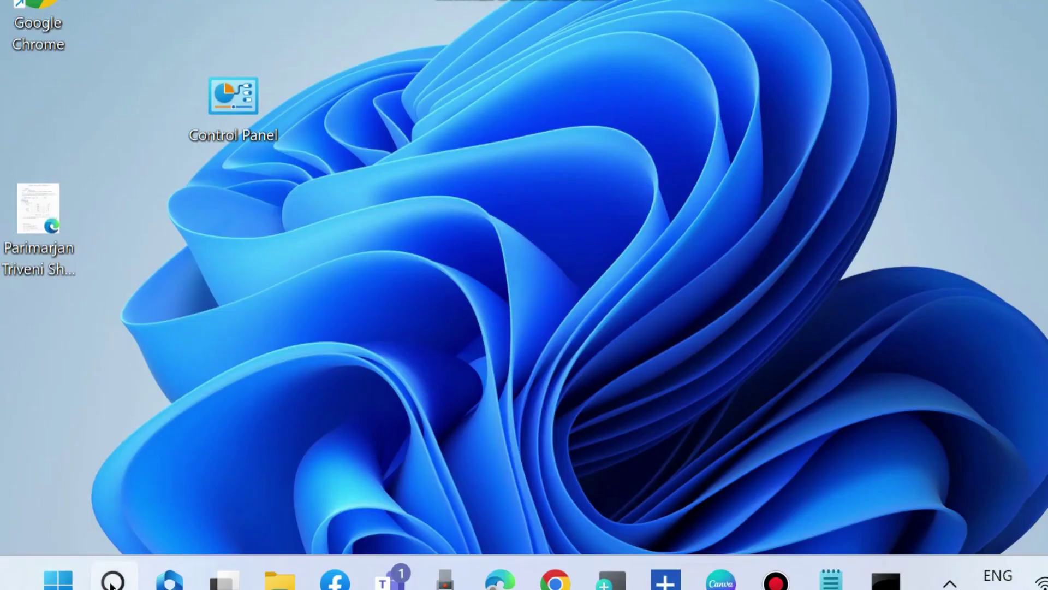
Step: Search for cmd and launch Command Prompt as administrator with Ctrl+Shift+Enter
{"action": "left_click", "coordinate": [112, 580]}
{"action": "type", "text": "cmd"}
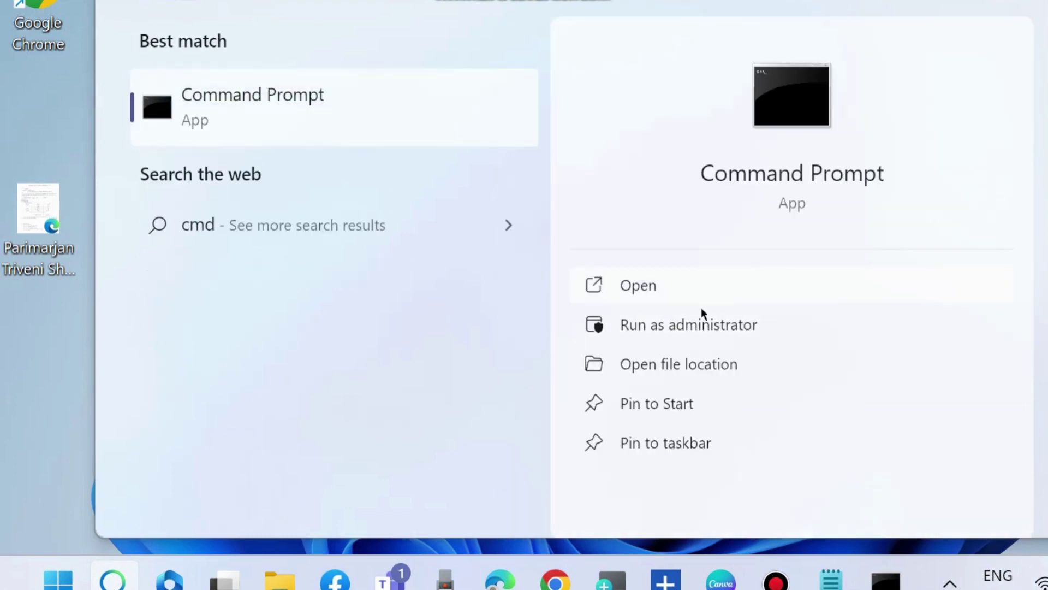
{"action": "key", "text": "ctrl+shift+Return"}
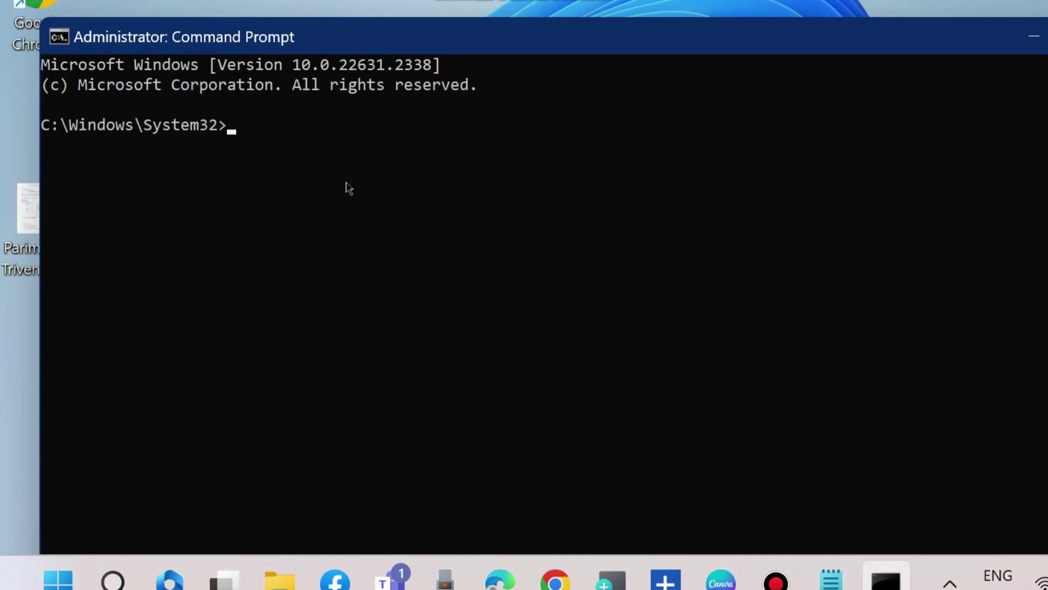
Step: Review the net stop lines for wuauserv, cryptSvc, bits and msiserver, then minimize Notepad and Command Prompt
{"action": "left_click", "coordinate": [826, 579]}
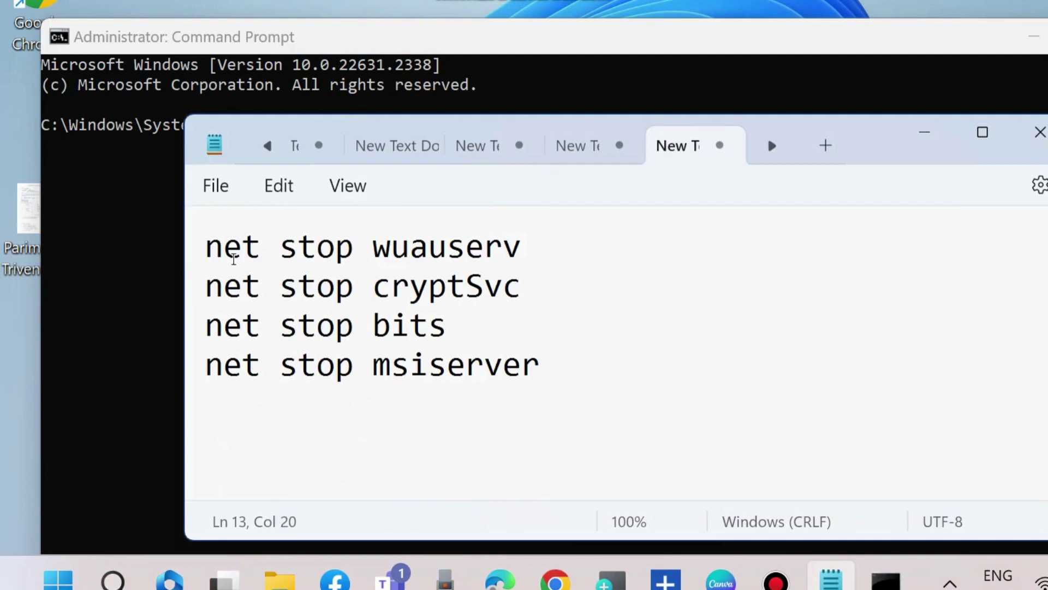
{"action": "triple_click", "coordinate": [186, 248]}
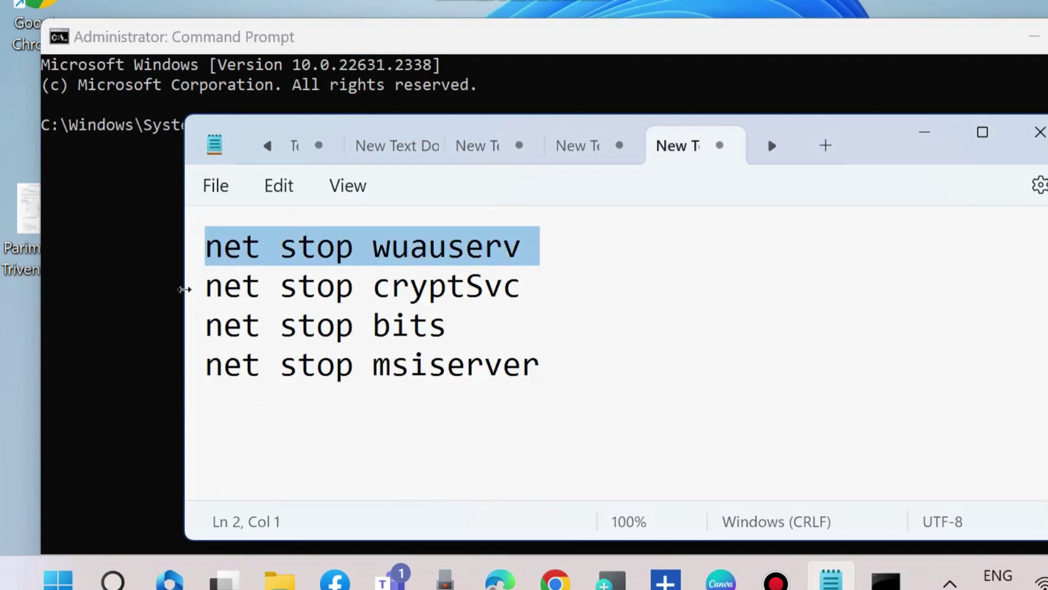
{"action": "triple_click", "coordinate": [184, 295]}
{"action": "triple_click", "coordinate": [186, 327]}
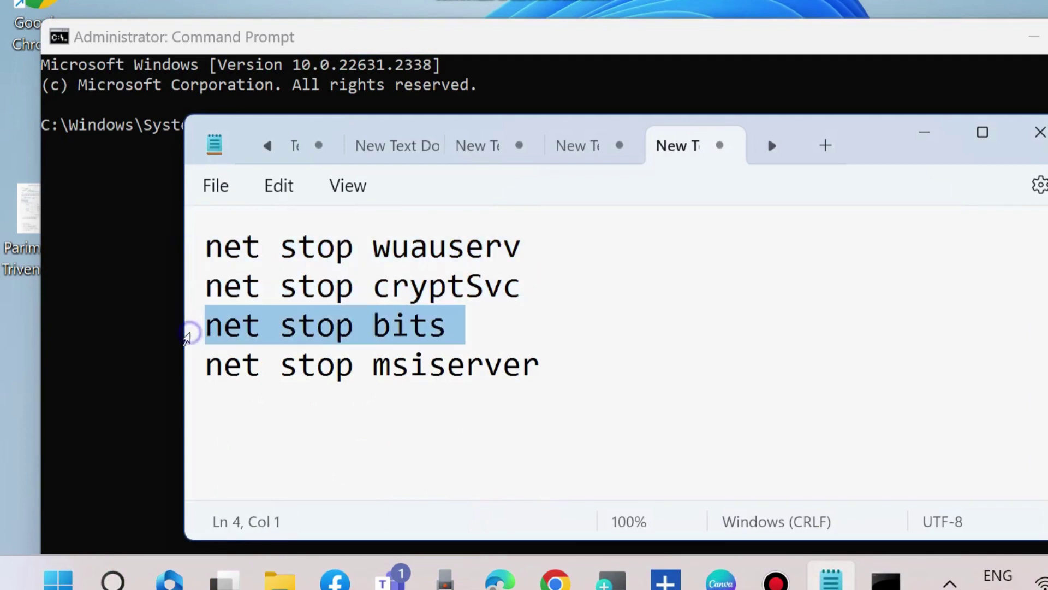
{"action": "triple_click", "coordinate": [187, 367]}
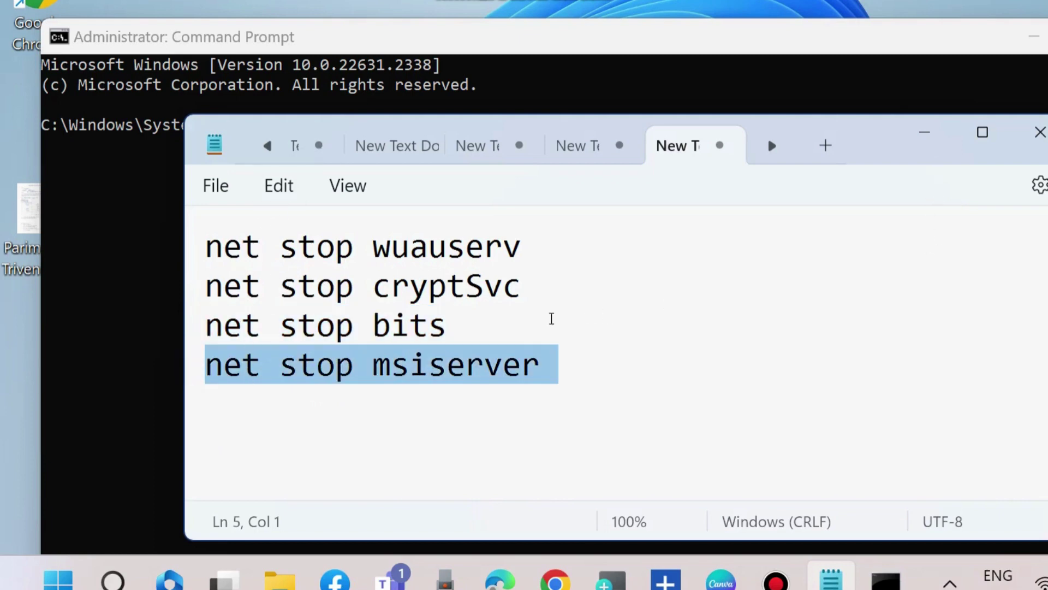
{"action": "left_click", "coordinate": [925, 132]}
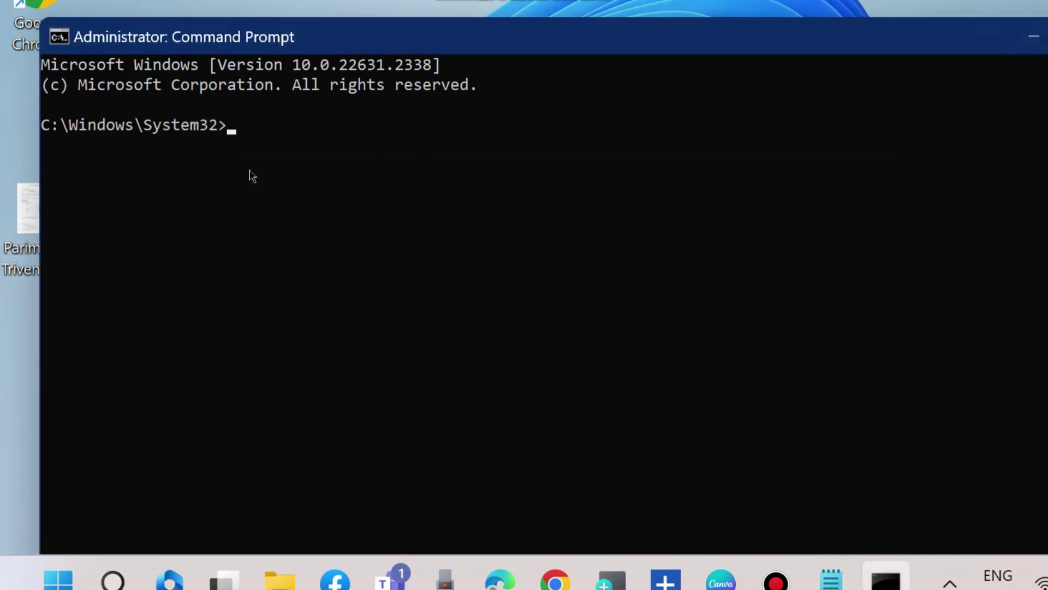
{"action": "left_click", "coordinate": [1034, 38]}
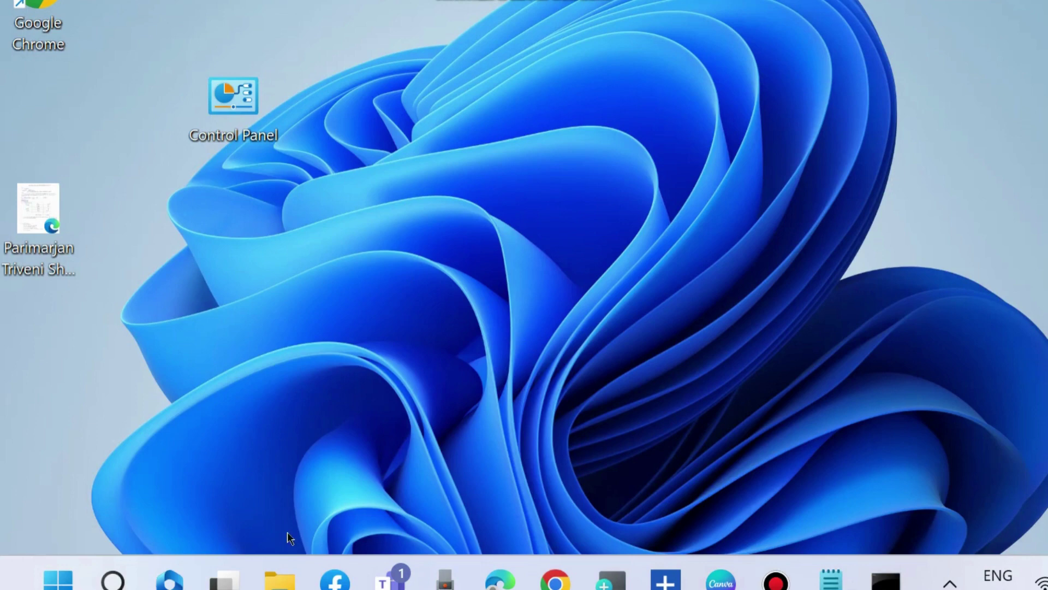
Step: Open File Explorer and browse to This PC > Windows (C:) > Windows
{"action": "left_click", "coordinate": [279, 578]}
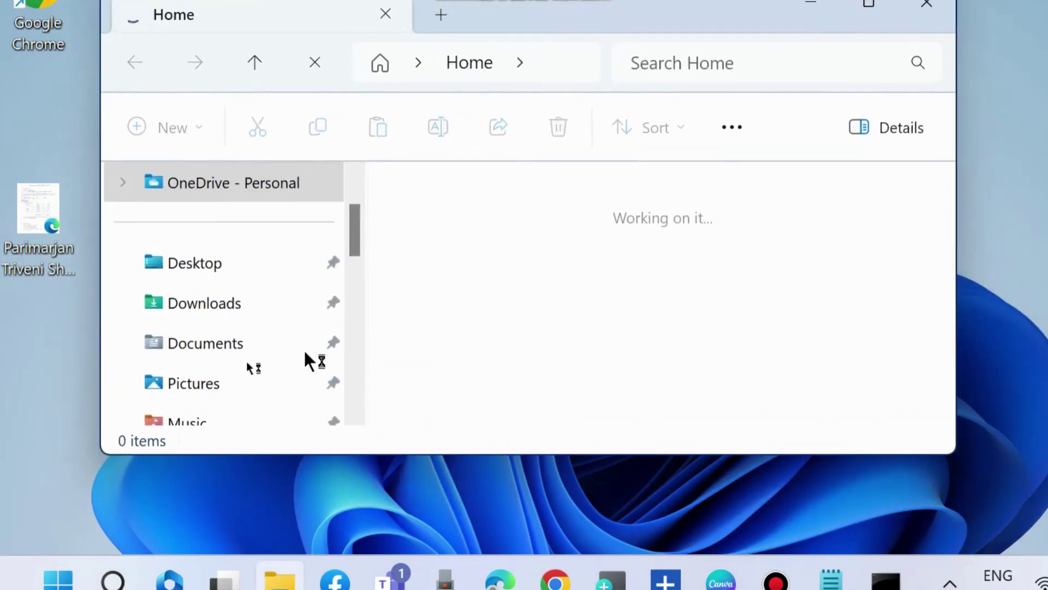
{"action": "scroll", "coordinate": [220, 351], "scroll_direction": "down", "scroll_amount": 10}
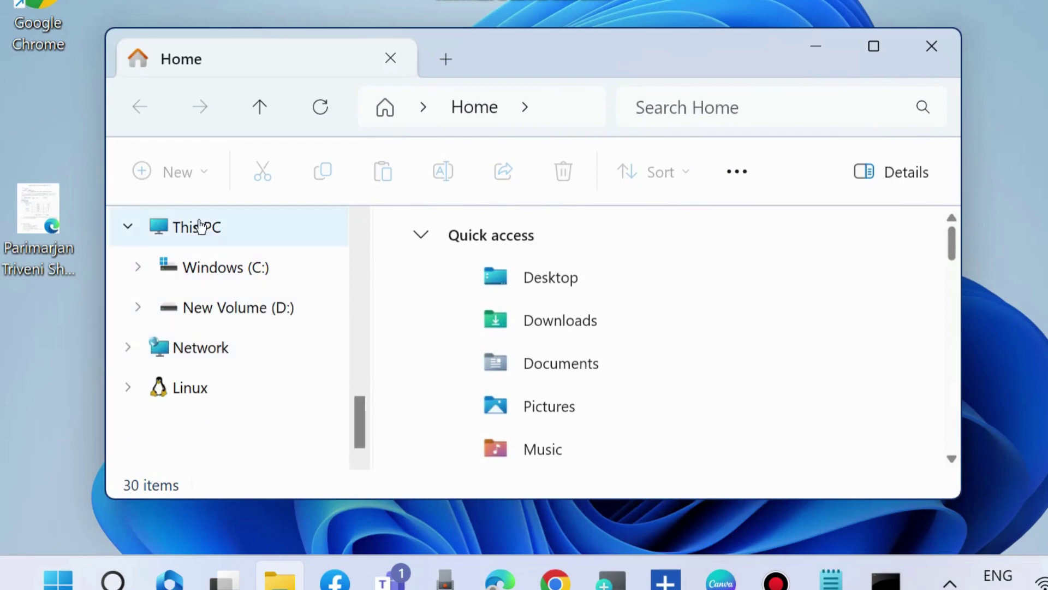
{"action": "left_click", "coordinate": [200, 226]}
{"action": "double_click", "coordinate": [523, 282]}
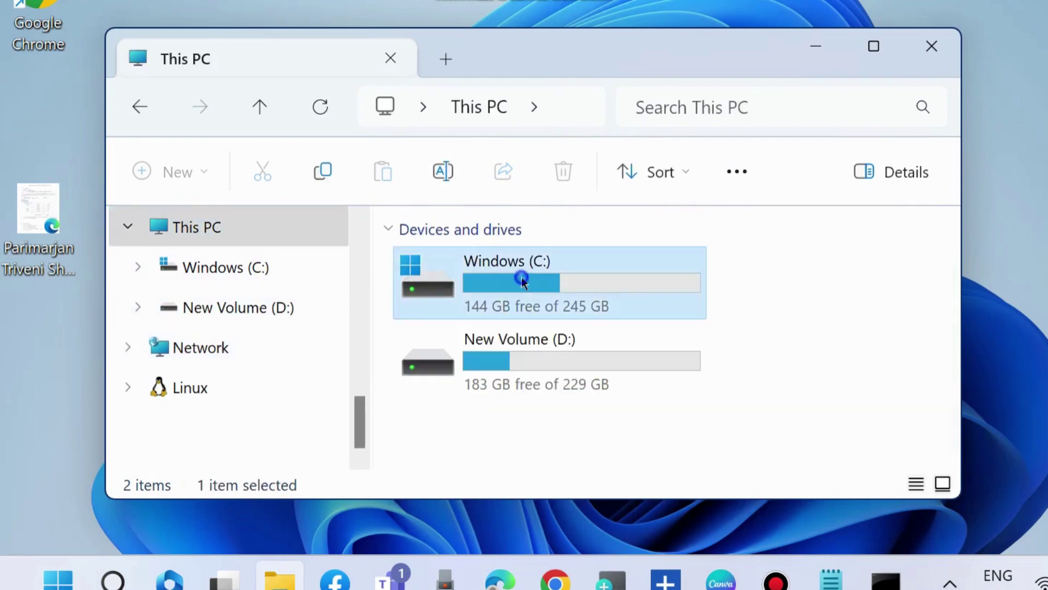
{"action": "scroll", "coordinate": [493, 371], "scroll_direction": "down", "scroll_amount": 3}
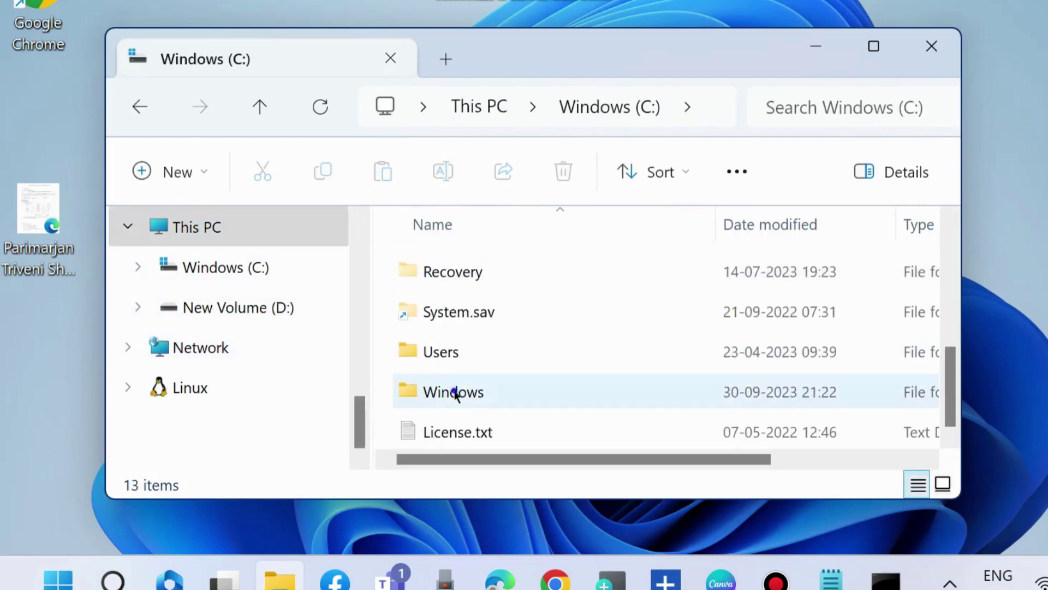
{"action": "double_click", "coordinate": [454, 391]}
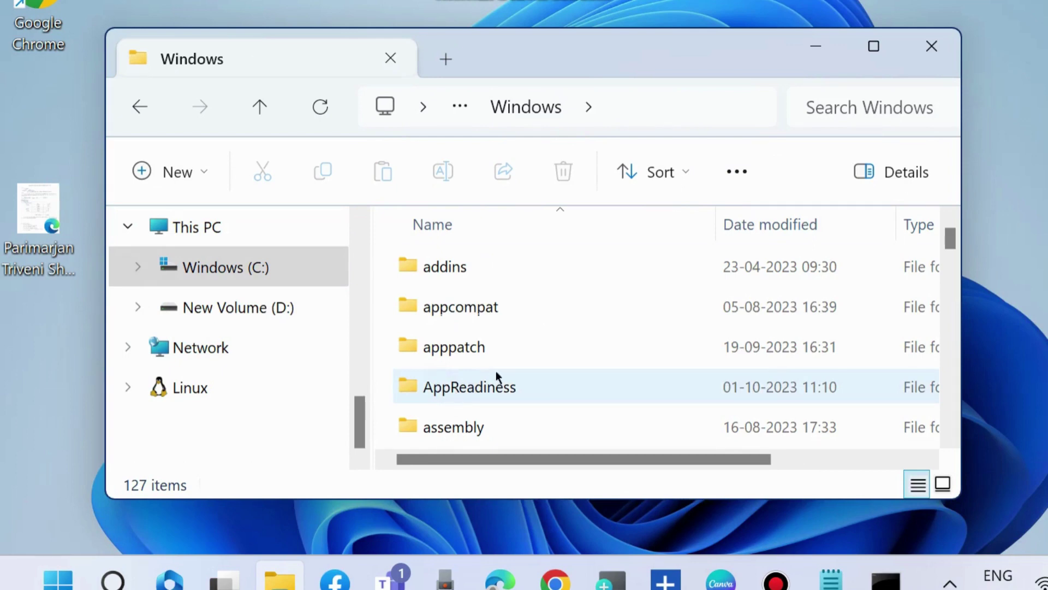
{"action": "scroll", "coordinate": [496, 374], "scroll_direction": "down", "scroll_amount": 1}
{"action": "scroll", "coordinate": [497, 374], "scroll_direction": "down", "scroll_amount": 1}
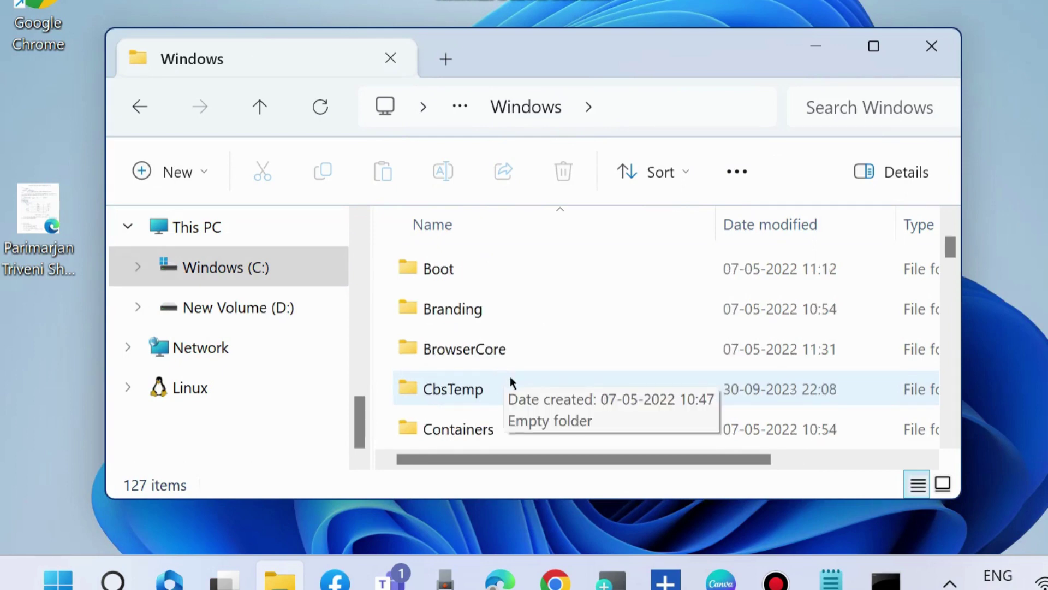
{"action": "scroll", "coordinate": [510, 375], "scroll_direction": "down", "scroll_amount": 3}
{"action": "scroll", "coordinate": [513, 383], "scroll_direction": "down", "scroll_amount": 9}
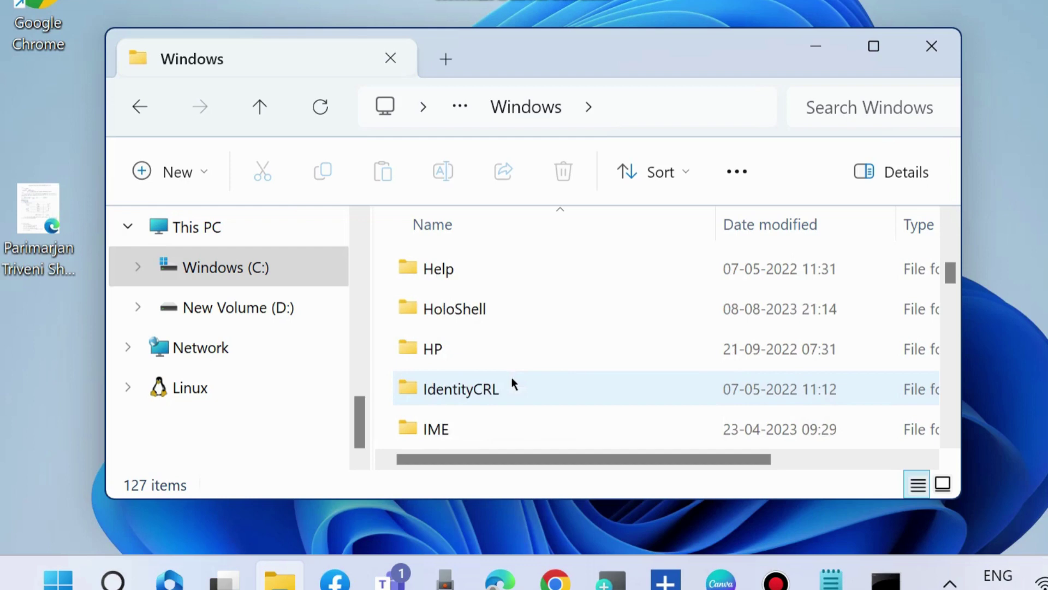
{"action": "scroll", "coordinate": [513, 384], "scroll_direction": "down", "scroll_amount": 3}
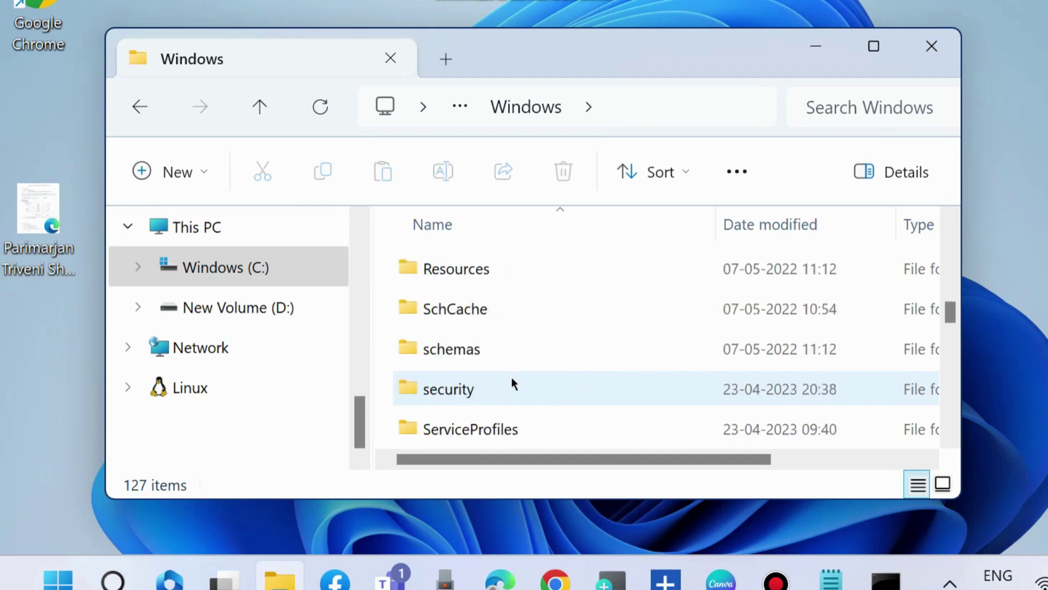
{"action": "scroll", "coordinate": [513, 383], "scroll_direction": "down", "scroll_amount": 1}
{"action": "scroll", "coordinate": [514, 384], "scroll_direction": "down", "scroll_amount": 2}
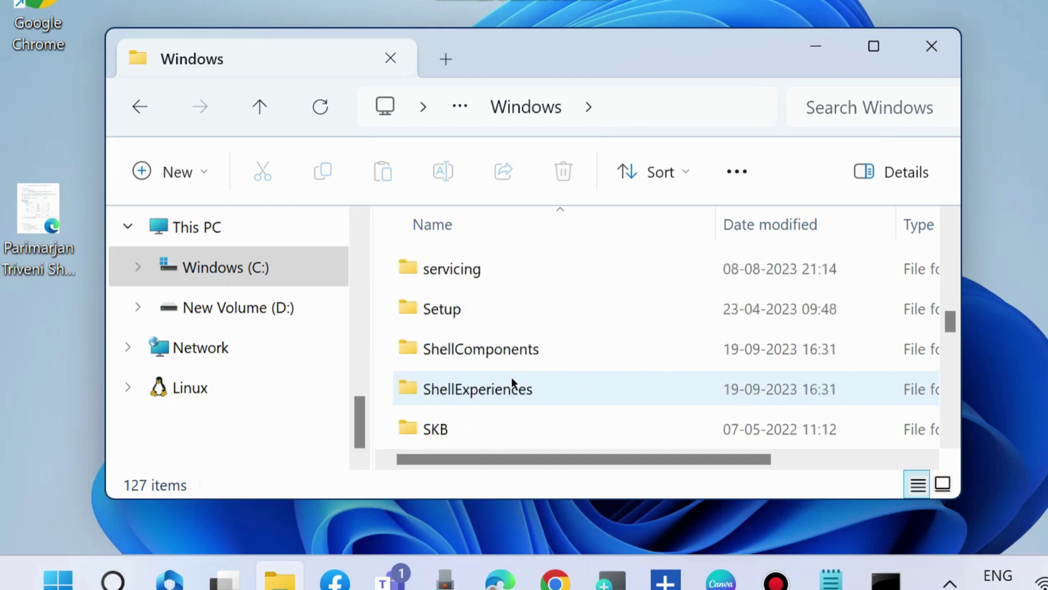
Step: Rename the SoftwareDistribution folder by appending 2, making SoftwareDistribution2
{"action": "left_click", "coordinate": [483, 352]}
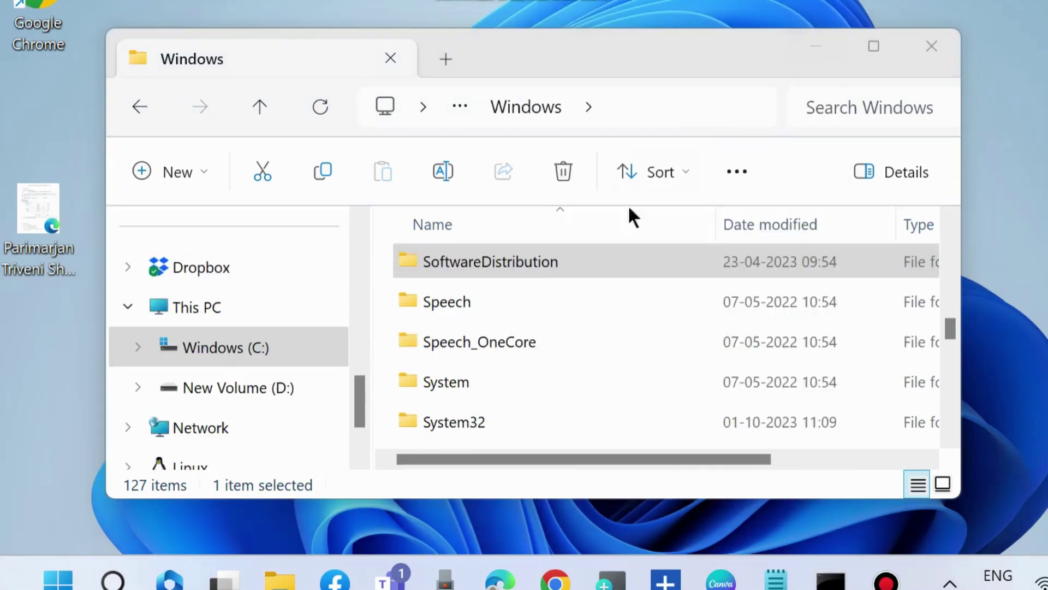
{"action": "left_click", "coordinate": [495, 261]}
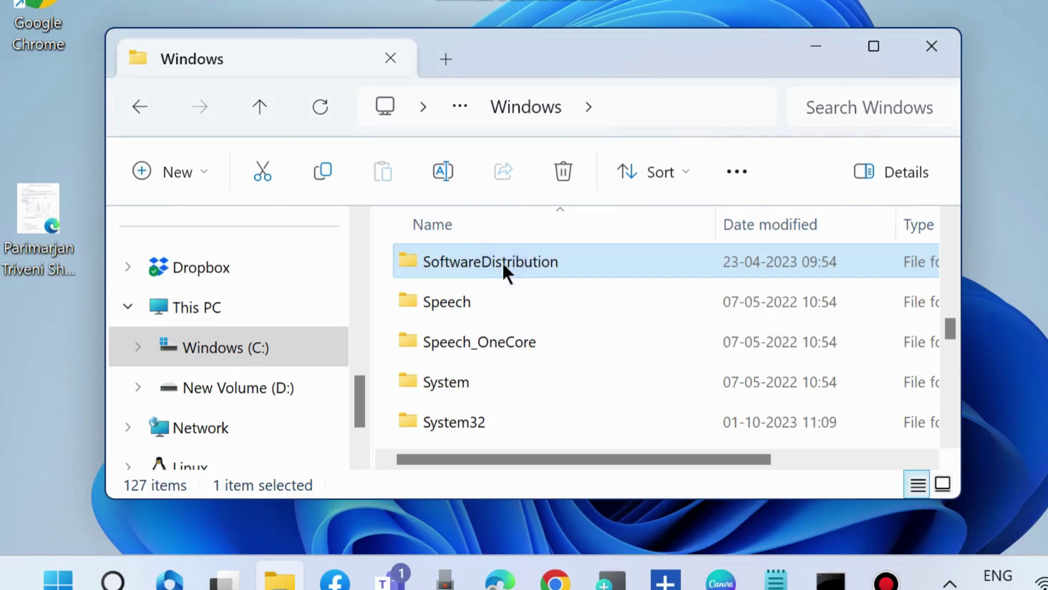
{"action": "left_click", "coordinate": [503, 261]}
{"action": "left_click", "coordinate": [575, 263]}
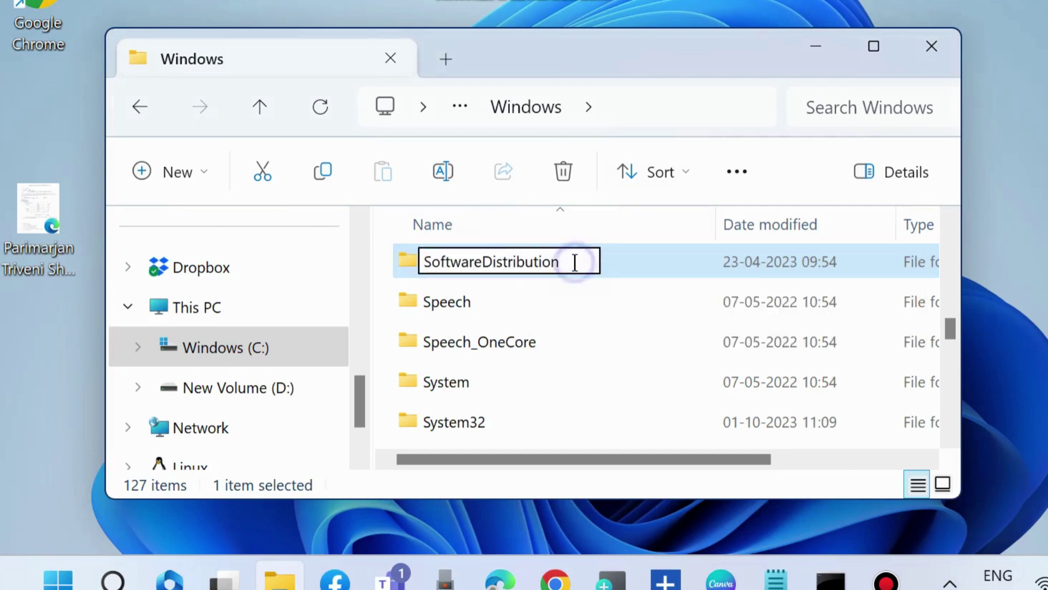
{"action": "type", "text": "2"}
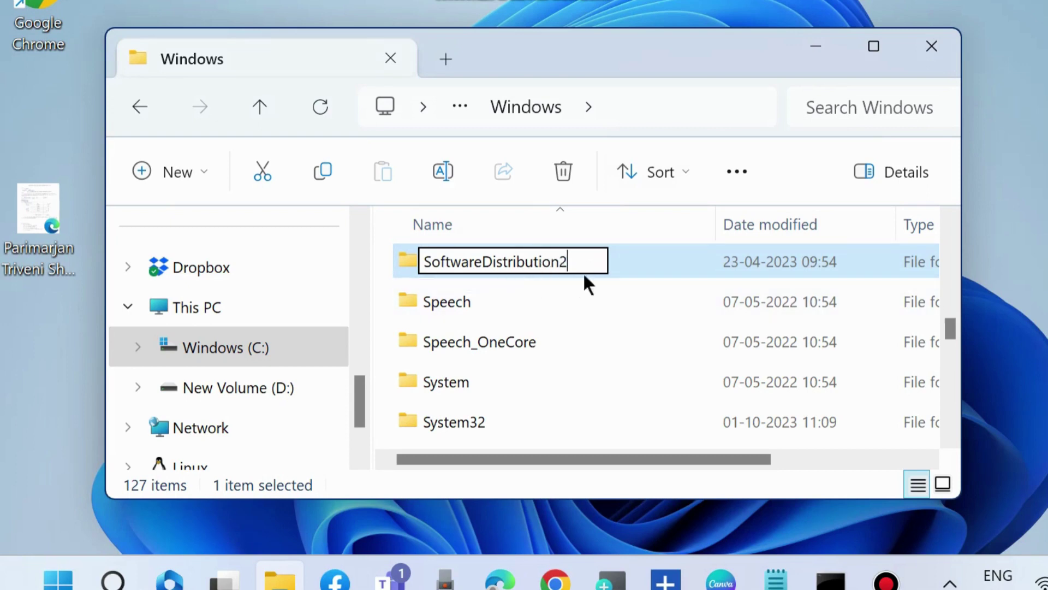
Step: Confirm the SoftwareDistribution2 name and navigate to C:\Windows\System32
{"action": "key", "text": "Return"}
{"action": "key", "text": "alt+Up"}
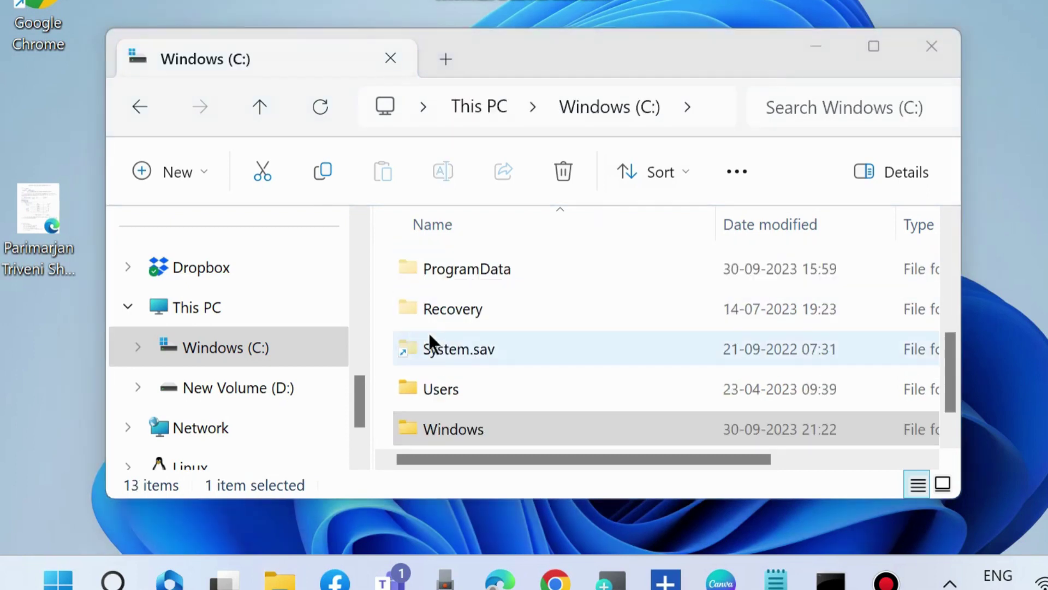
{"action": "double_click", "coordinate": [455, 426]}
{"action": "scroll", "coordinate": [451, 372], "scroll_direction": "down", "scroll_amount": 10}
{"action": "scroll", "coordinate": [451, 372], "scroll_direction": "down", "scroll_amount": 15}
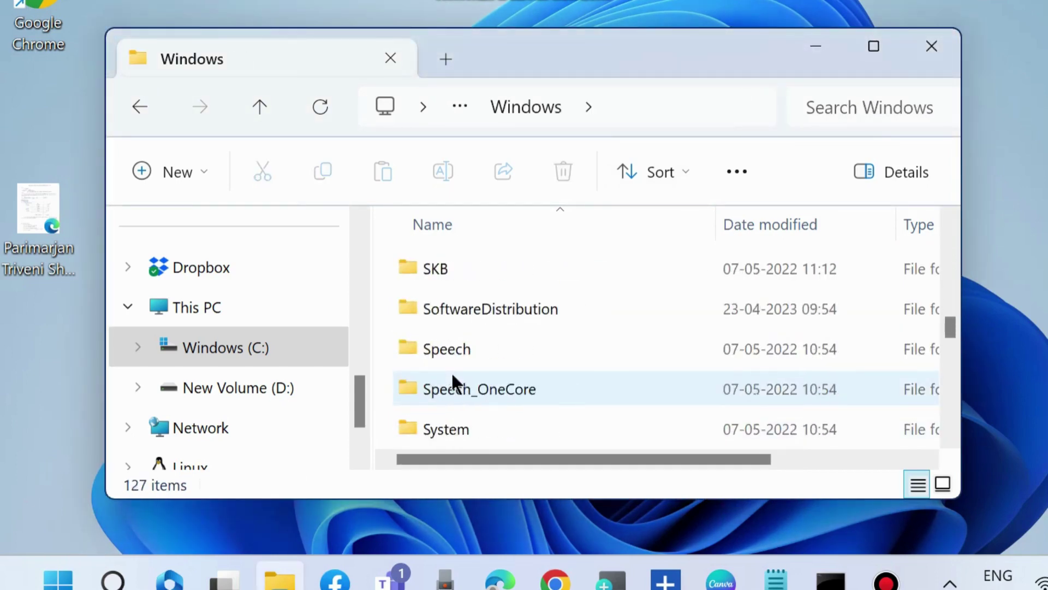
{"action": "scroll", "coordinate": [451, 371], "scroll_direction": "up", "scroll_amount": 2}
{"action": "scroll", "coordinate": [452, 376], "scroll_direction": "up", "scroll_amount": 2}
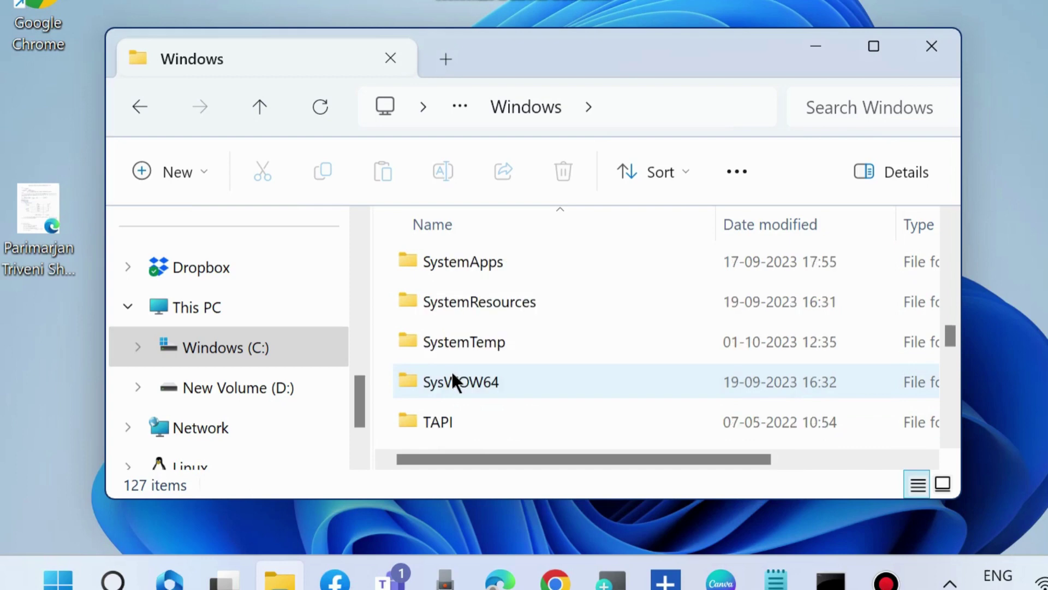
{"action": "double_click", "coordinate": [456, 343]}
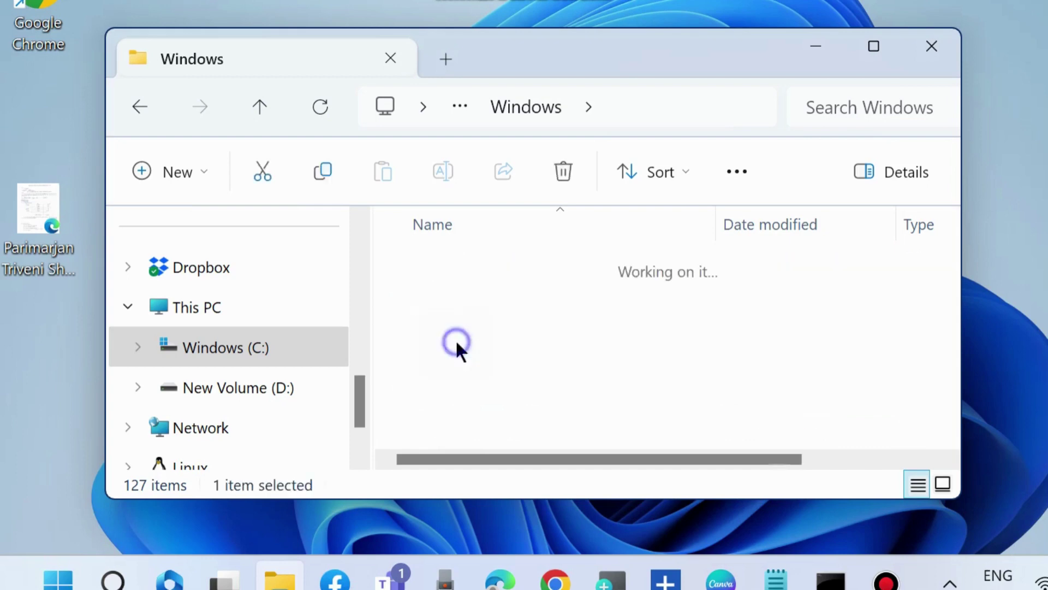
{"action": "scroll", "coordinate": [457, 342], "scroll_direction": "down", "scroll_amount": 10}
{"action": "scroll", "coordinate": [458, 343], "scroll_direction": "up", "scroll_amount": 2}
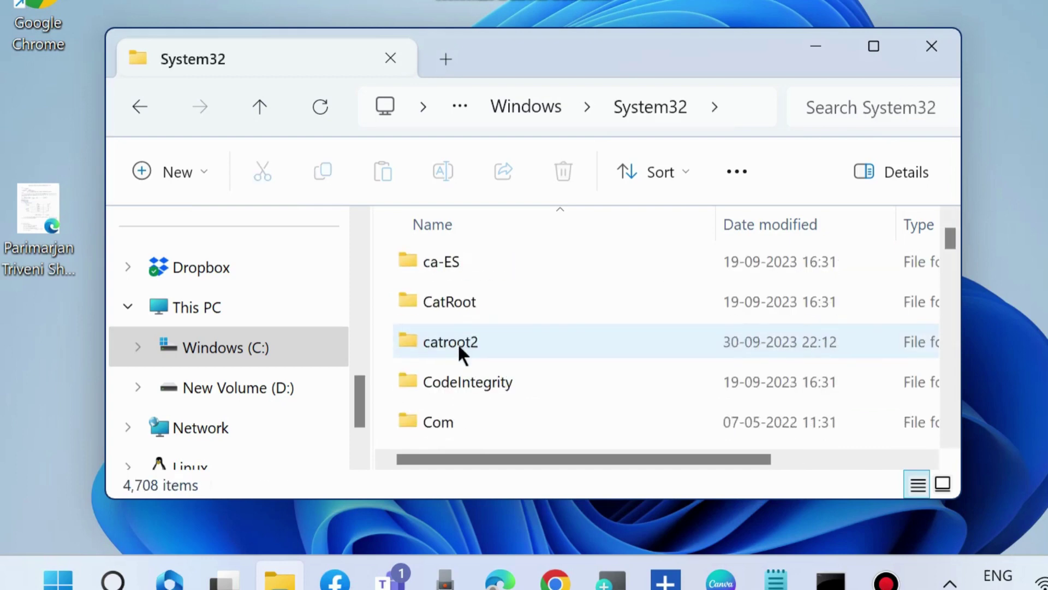
{"action": "scroll", "coordinate": [457, 343], "scroll_direction": "up", "scroll_amount": 1}
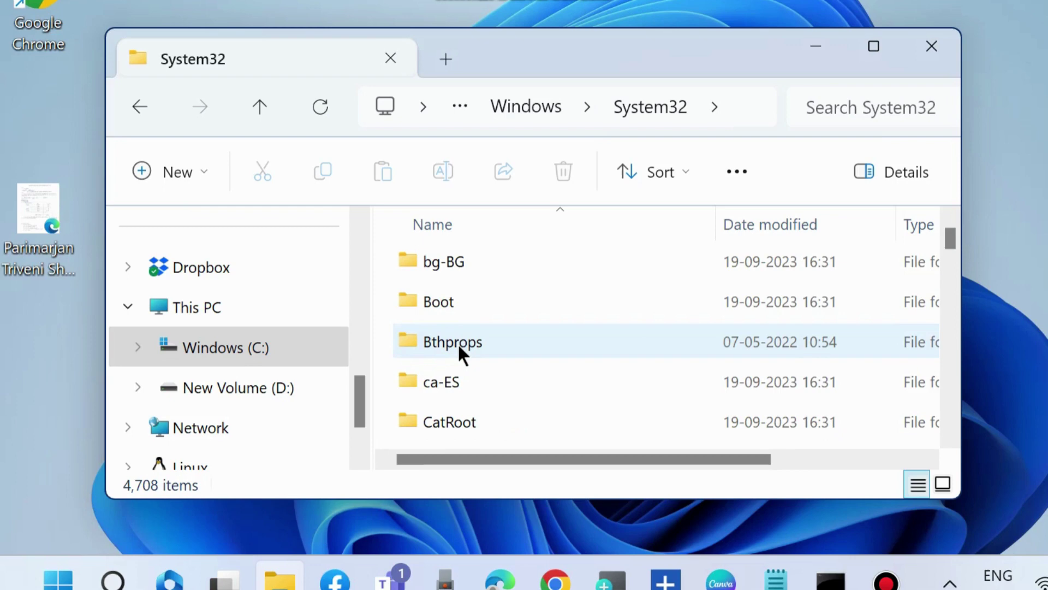
Step: Begin renaming CatRoot to CatRoot2, then cancel so it keeps the name CatRoot
{"action": "left_click", "coordinate": [457, 421]}
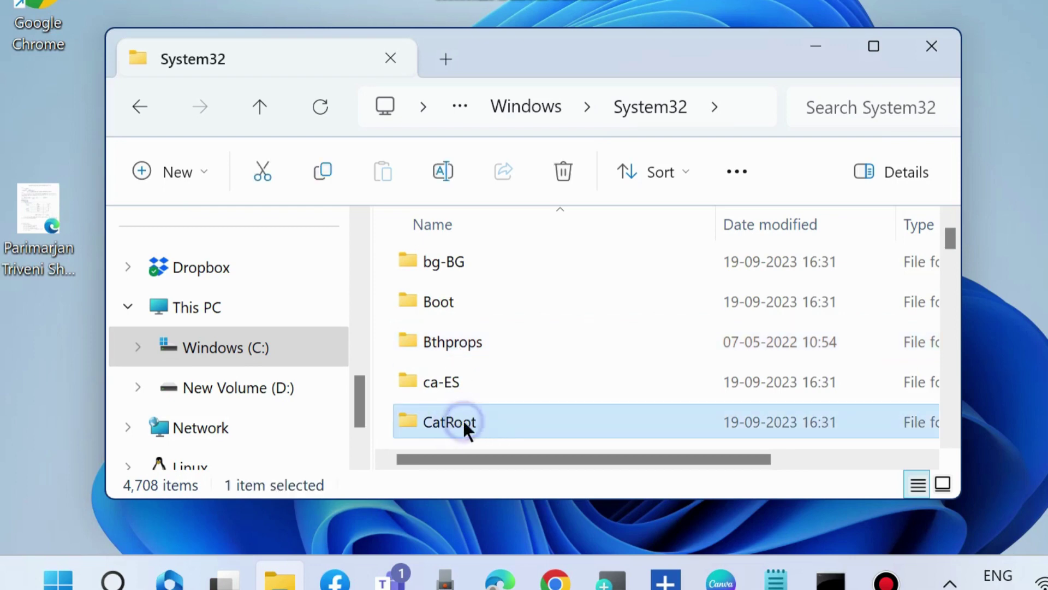
{"action": "left_click", "coordinate": [463, 421]}
{"action": "left_click", "coordinate": [481, 420]}
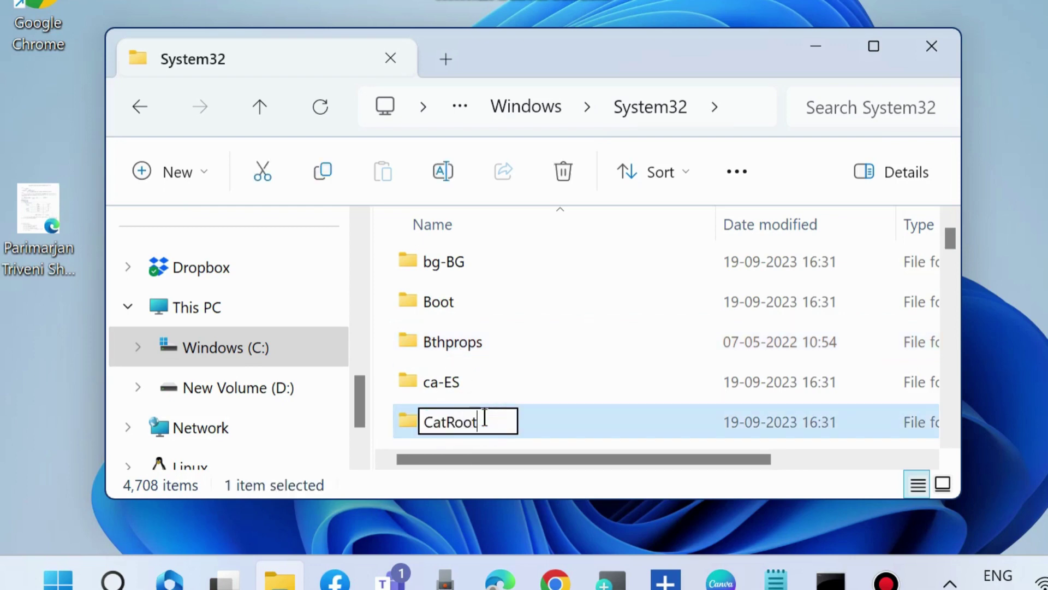
{"action": "type", "text": "2"}
{"action": "key", "text": "Escape"}
Step: Close File Explorer, restore Command Prompt, and review Notepad's four net start commands
{"action": "left_click", "coordinate": [931, 45]}
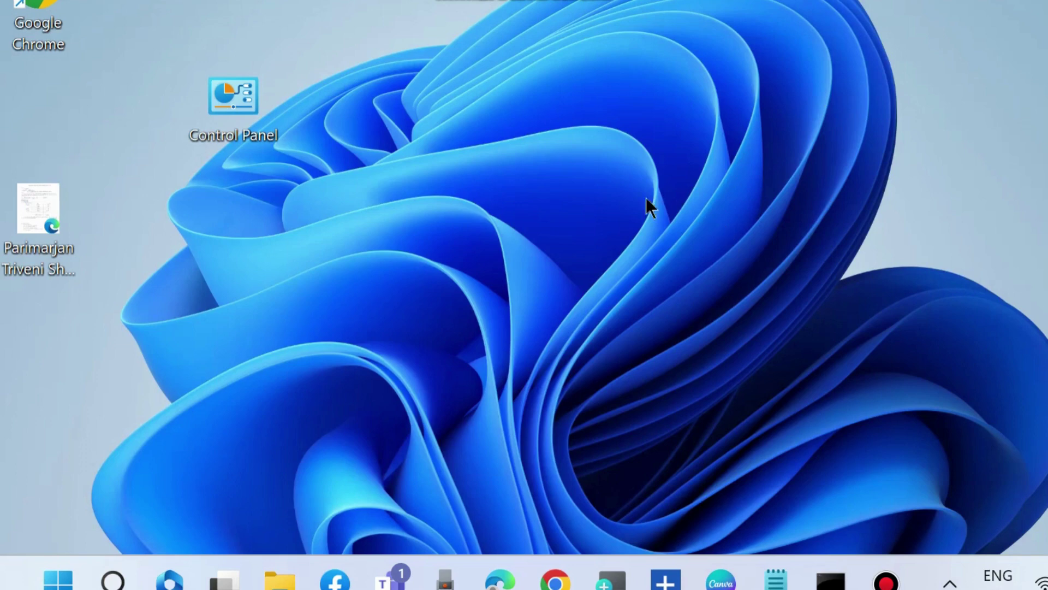
{"action": "left_click", "coordinate": [831, 581]}
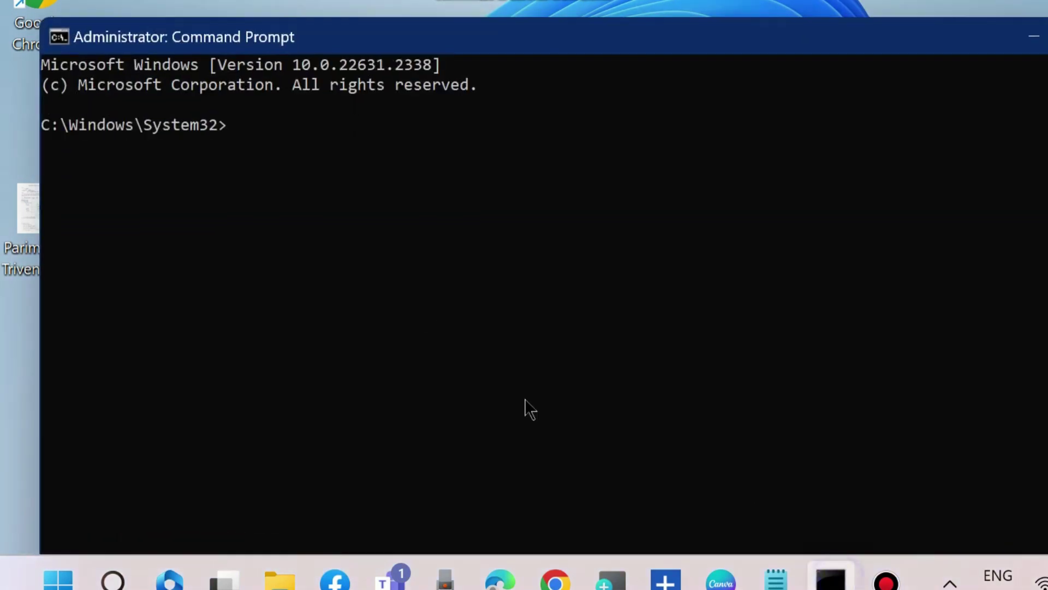
{"action": "left_click", "coordinate": [776, 579]}
{"action": "scroll", "coordinate": [518, 360], "scroll_direction": "down", "scroll_amount": 5}
{"action": "scroll", "coordinate": [518, 361], "scroll_direction": "down", "scroll_amount": 1}
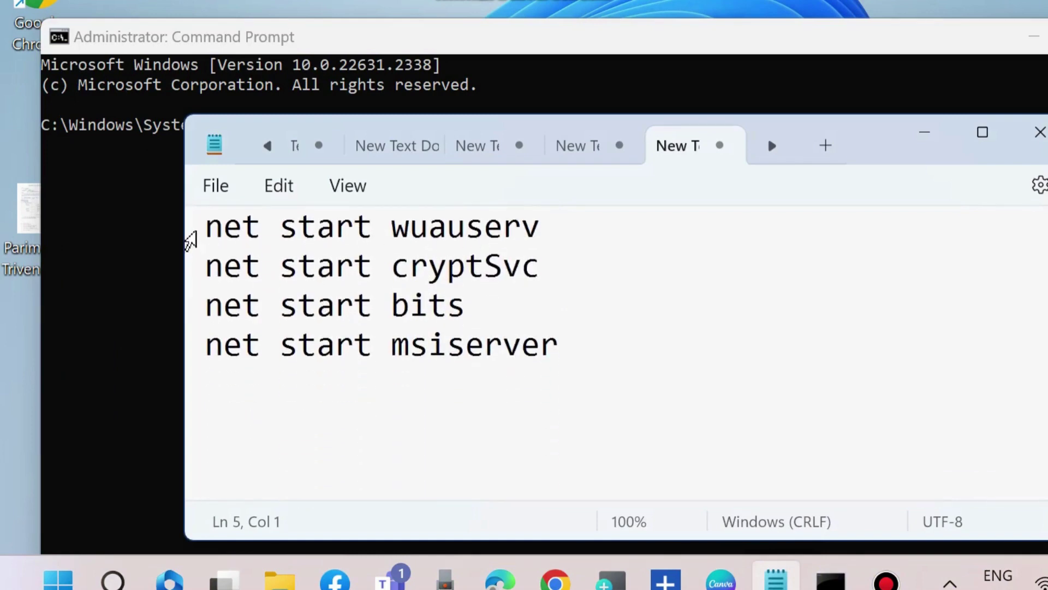
{"action": "left_click_drag", "start_coordinate": [197, 227], "coordinate": [192, 267]}
{"action": "left_click", "coordinate": [196, 271]}
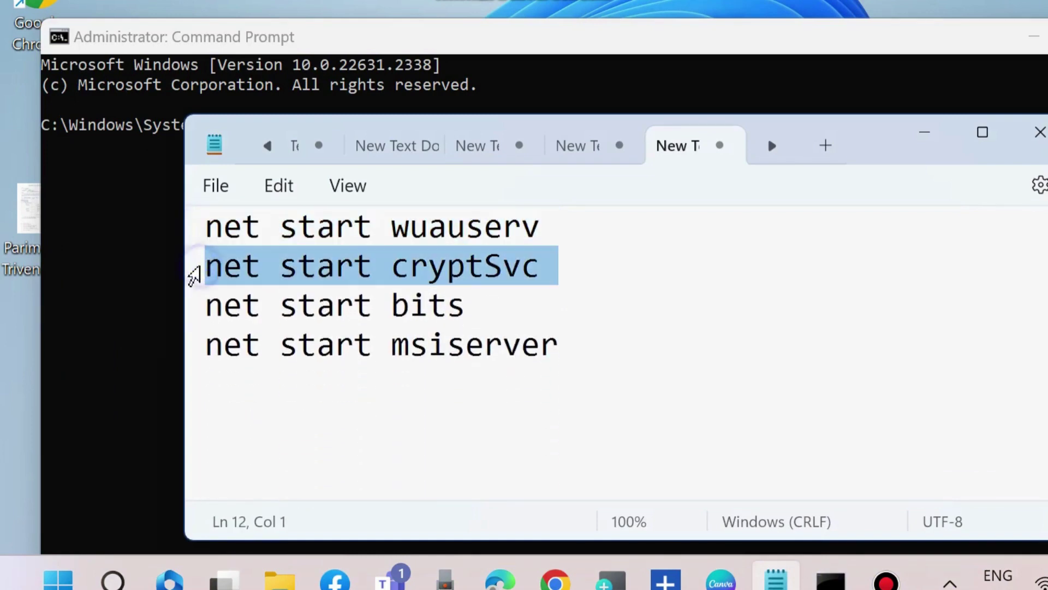
{"action": "left_click", "coordinate": [195, 314]}
{"action": "left_click", "coordinate": [190, 353]}
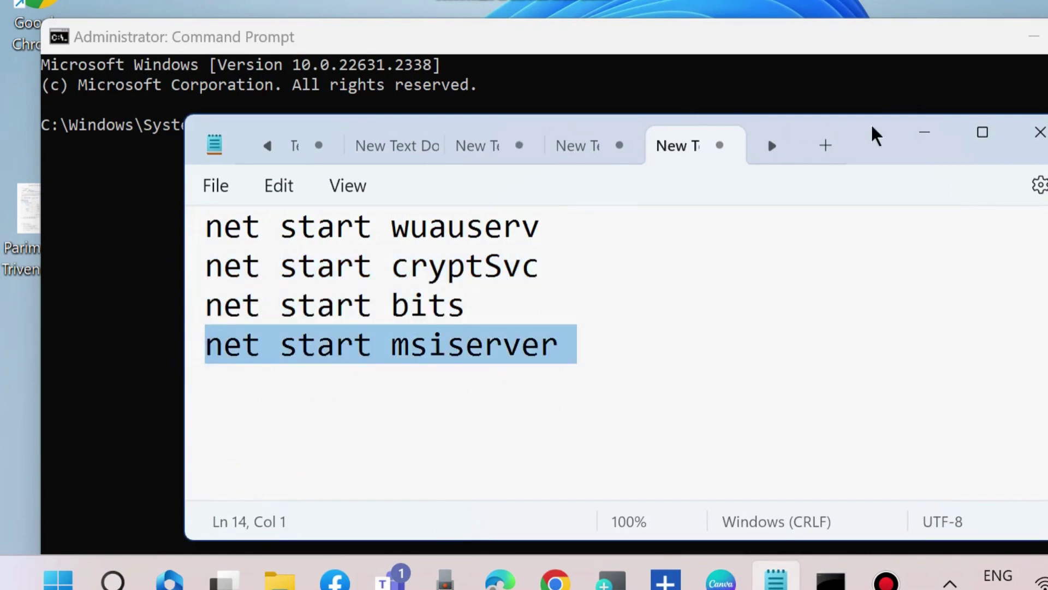
{"action": "left_click_drag", "start_coordinate": [873, 133], "coordinate": [875, 205]}
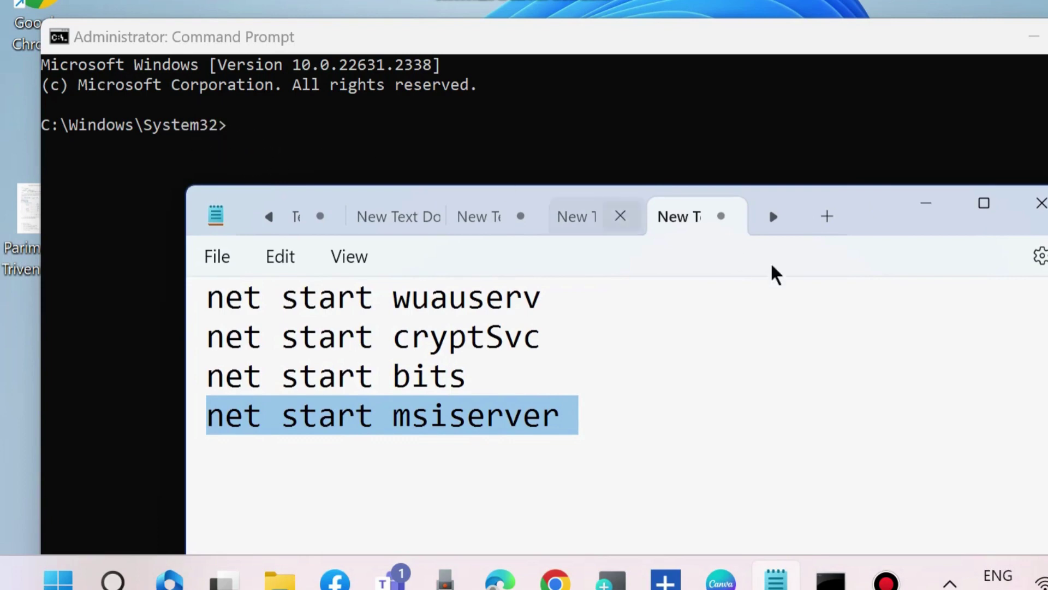
Step: Minimize Notepad and the old prompt, then launch a new Command Prompt as administrator
{"action": "left_click", "coordinate": [926, 203]}
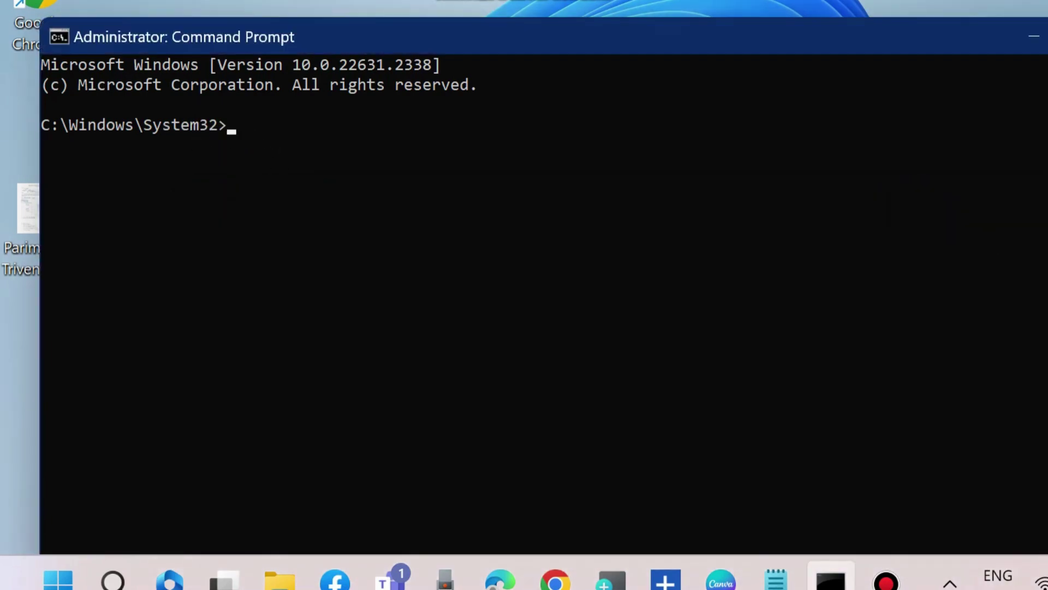
{"action": "left_click", "coordinate": [1032, 37]}
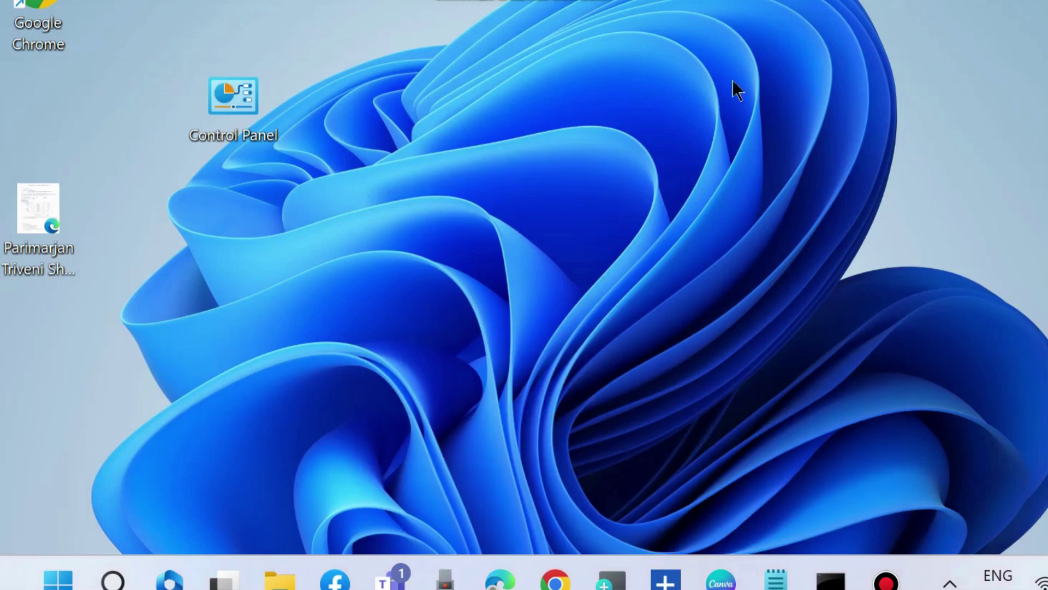
{"action": "left_click", "coordinate": [116, 574]}
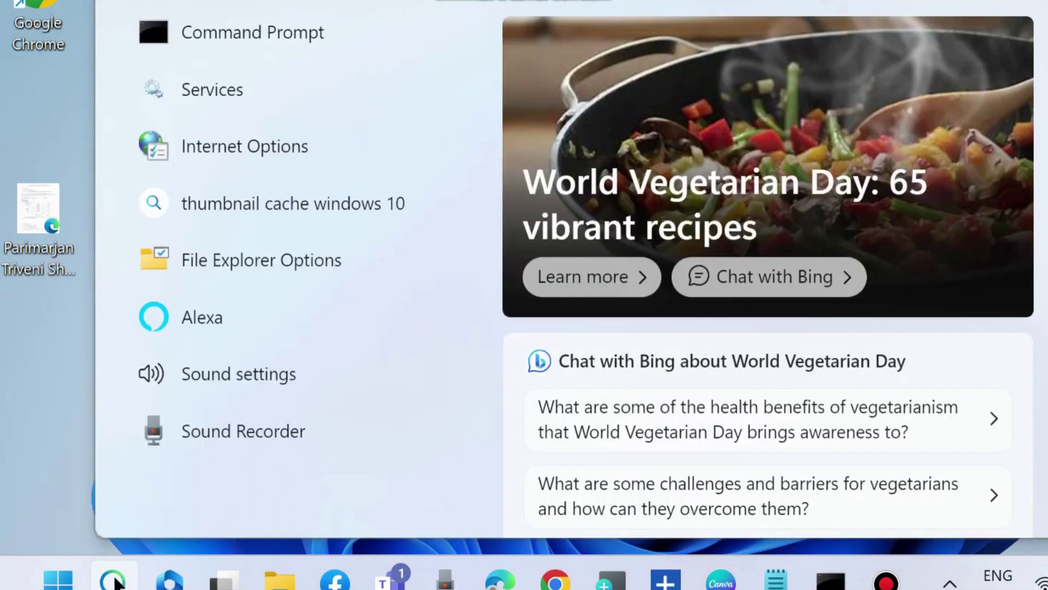
{"action": "type", "text": "cmd"}
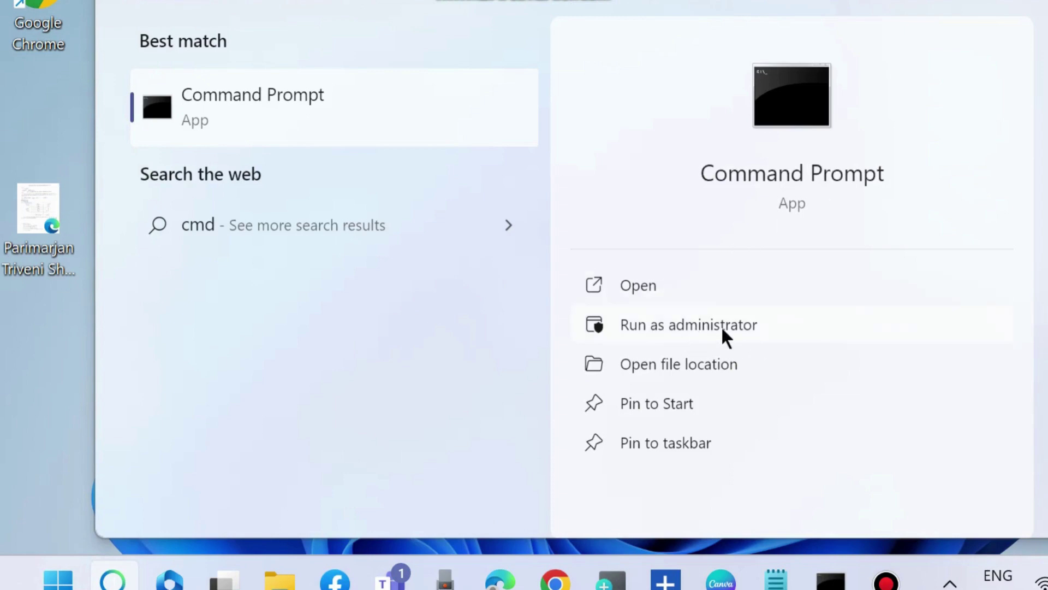
{"action": "left_click", "coordinate": [836, 583]}
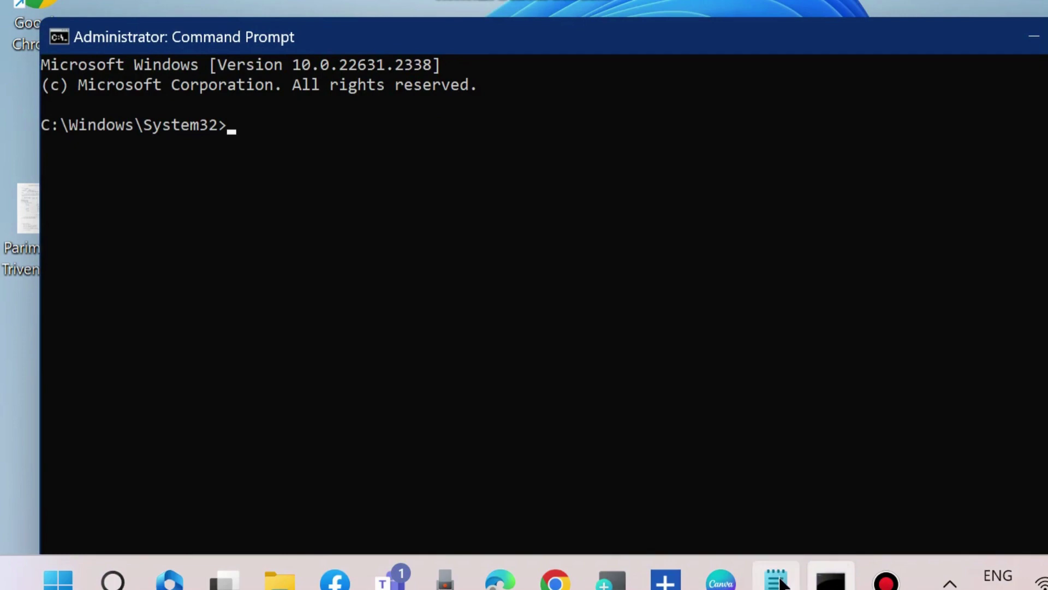
Step: Review the DISM scanhealth, checkhealth and restorehealth commands in Notepad
{"action": "mouse_move", "coordinate": [783, 584]}
{"action": "left_click", "coordinate": [726, 448]}
{"action": "scroll", "coordinate": [536, 352], "scroll_direction": "down", "scroll_amount": 5}
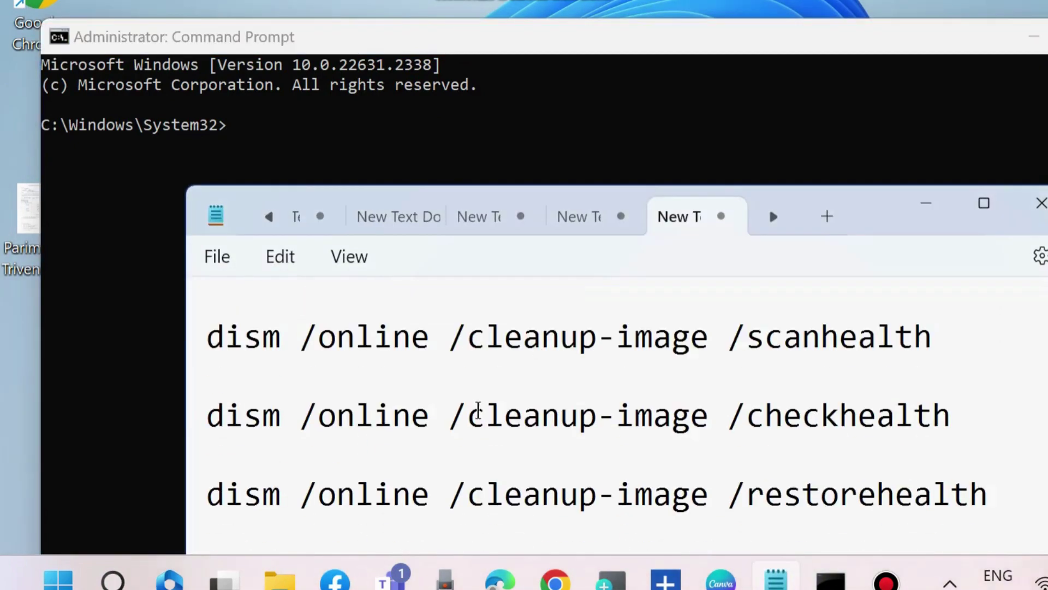
{"action": "triple_click", "coordinate": [191, 344]}
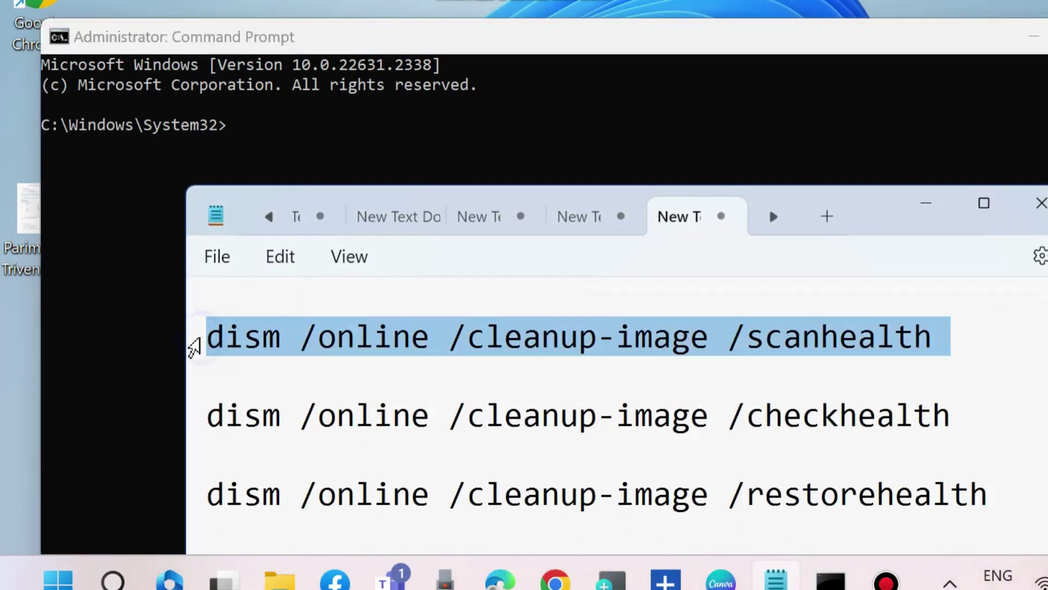
{"action": "triple_click", "coordinate": [194, 423]}
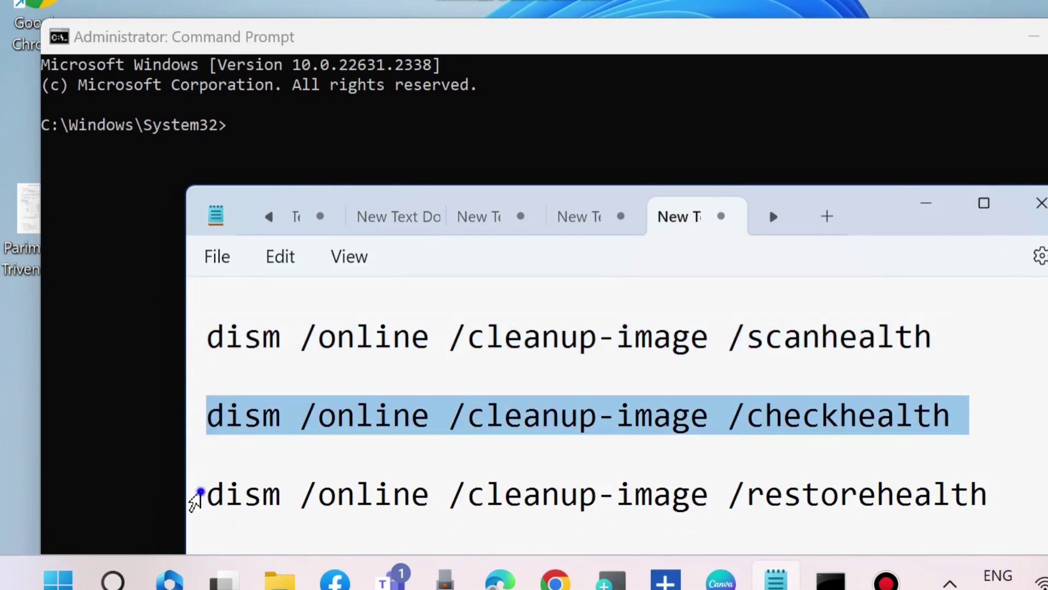
{"action": "triple_click", "coordinate": [196, 498]}
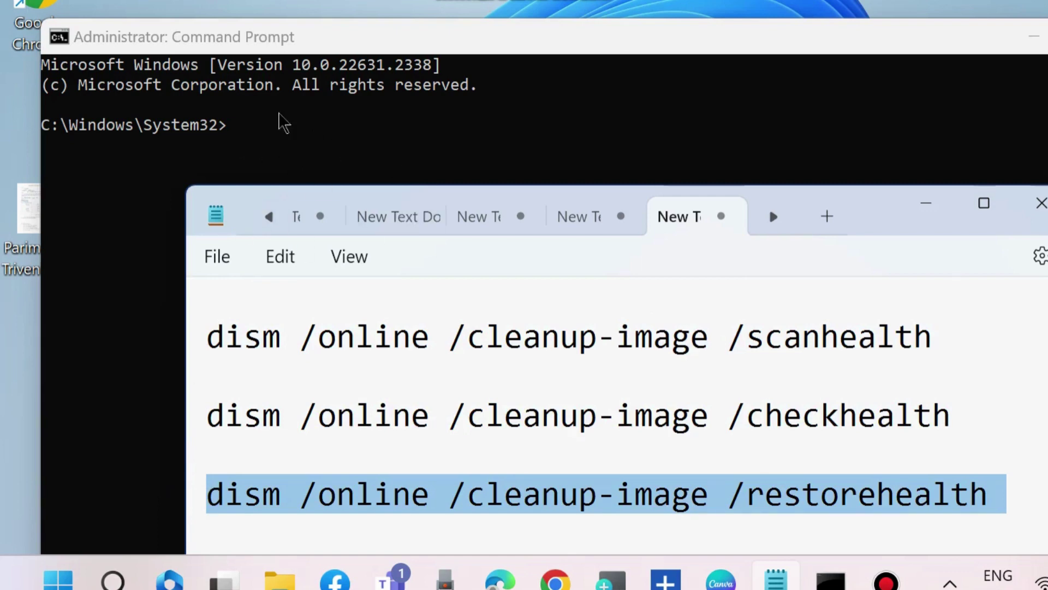
Step: Enter sfc /scannow at the administrator prompt, then minimize Command Prompt
{"action": "left_click", "coordinate": [232, 133]}
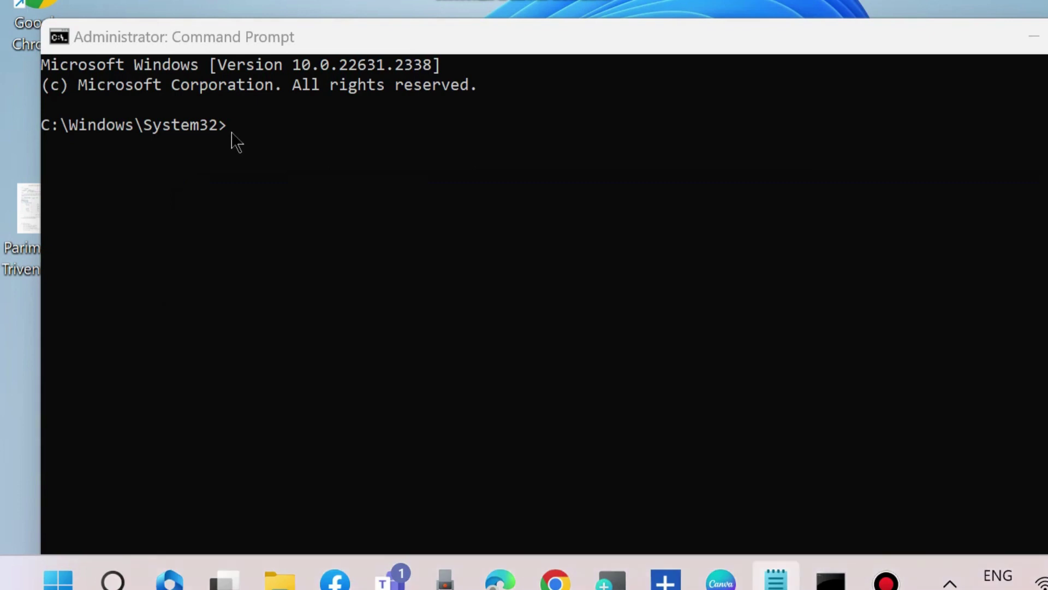
{"action": "type", "text": "sfc "}
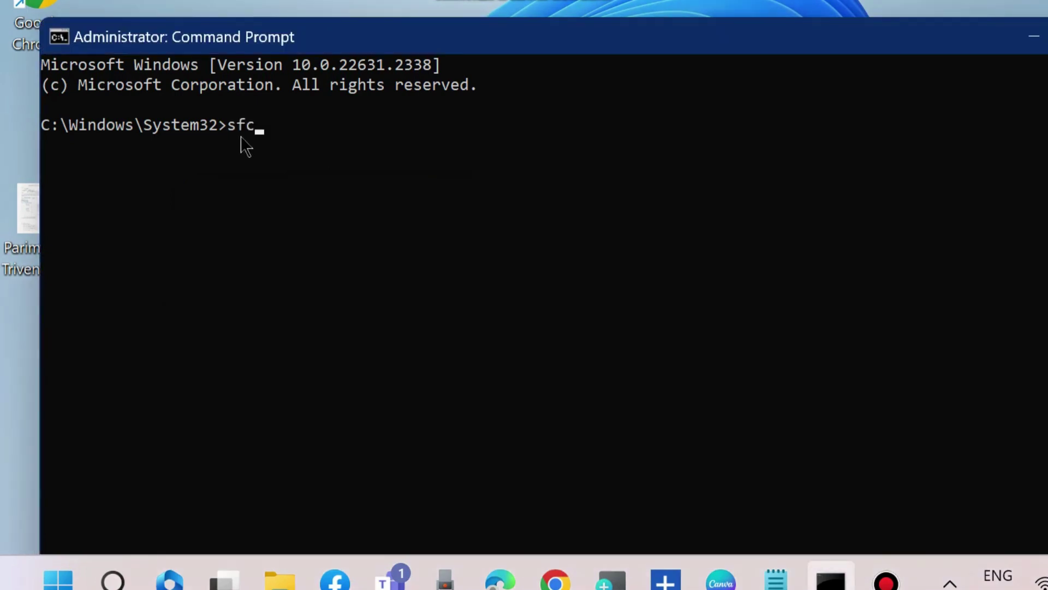
{"action": "type", "text": "/scannow"}
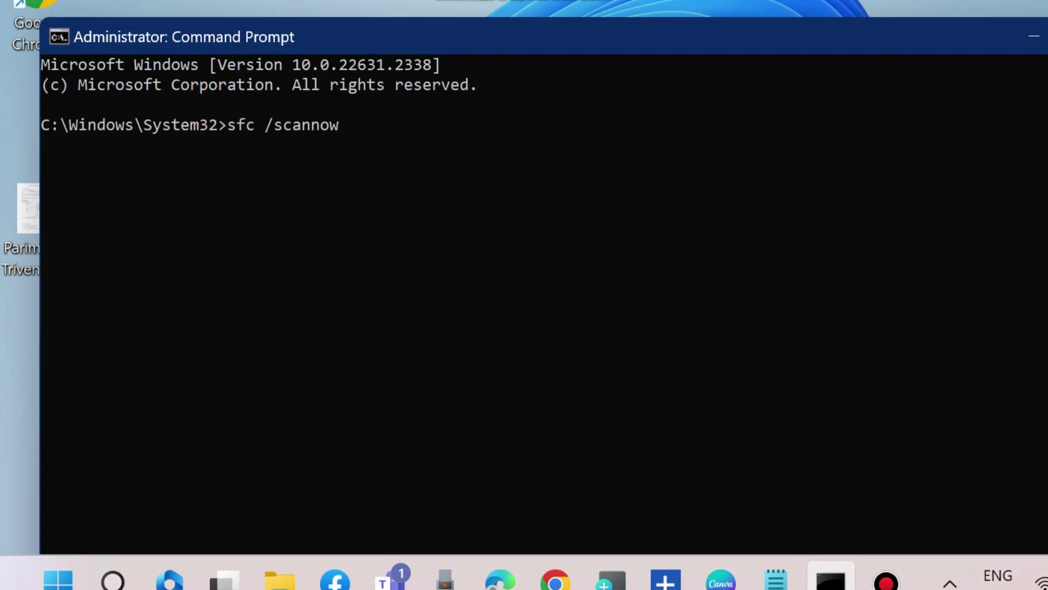
{"action": "left_click", "coordinate": [1034, 39]}
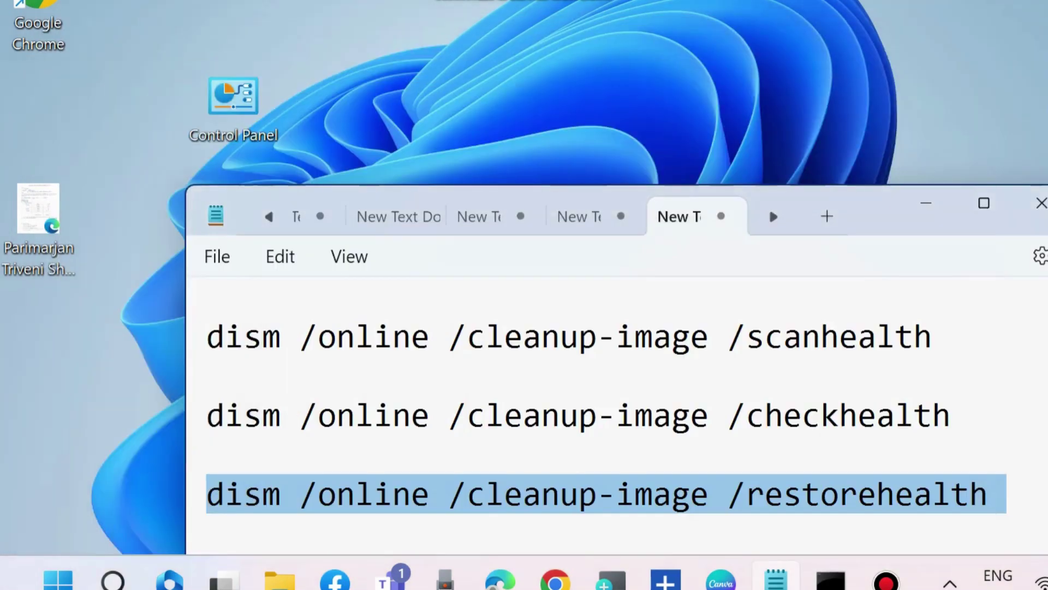